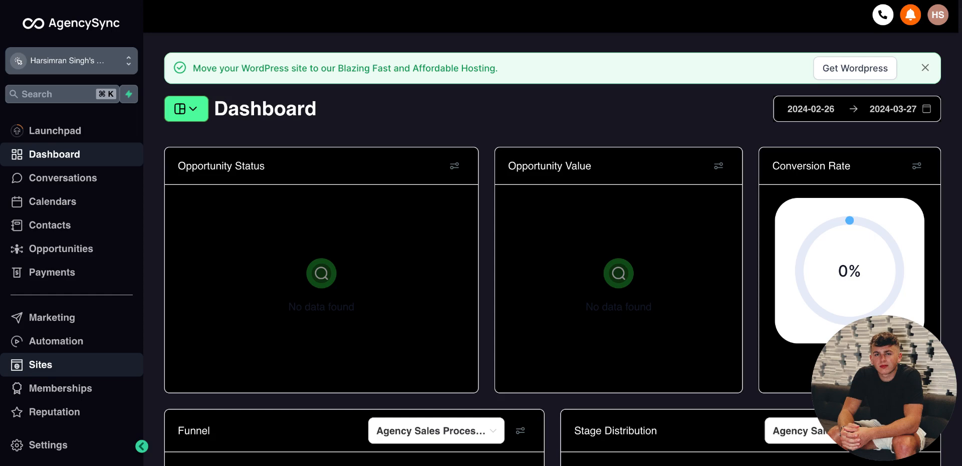
Step: Create a new blank funnel named "New Funnel" from the Sites funnels page
click(70, 365)
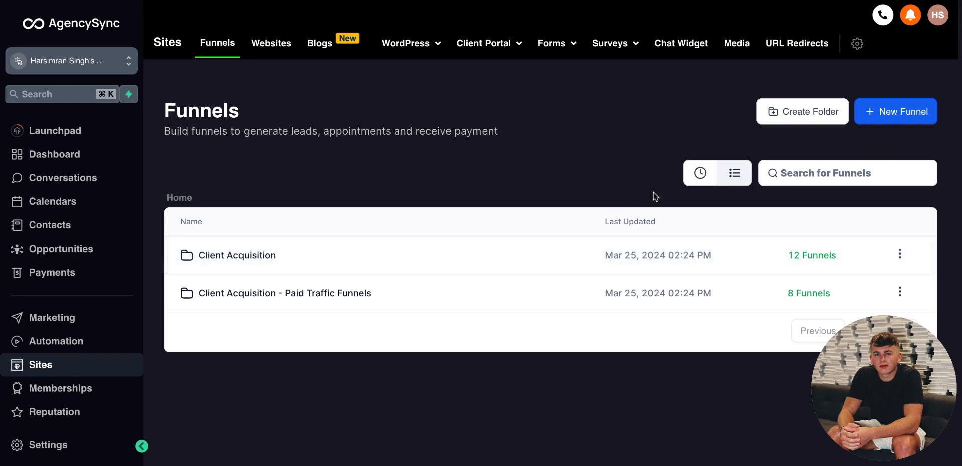
click(884, 119)
click(356, 255)
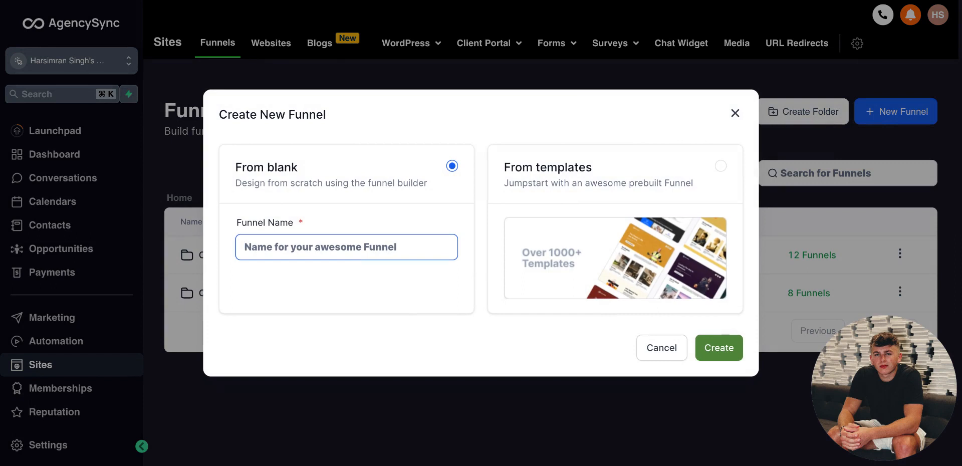
text(New Funnel)
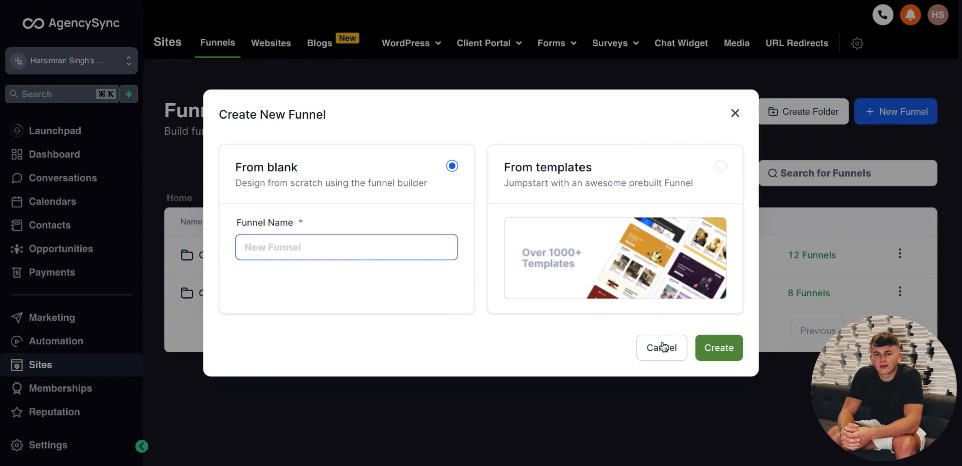
click(711, 354)
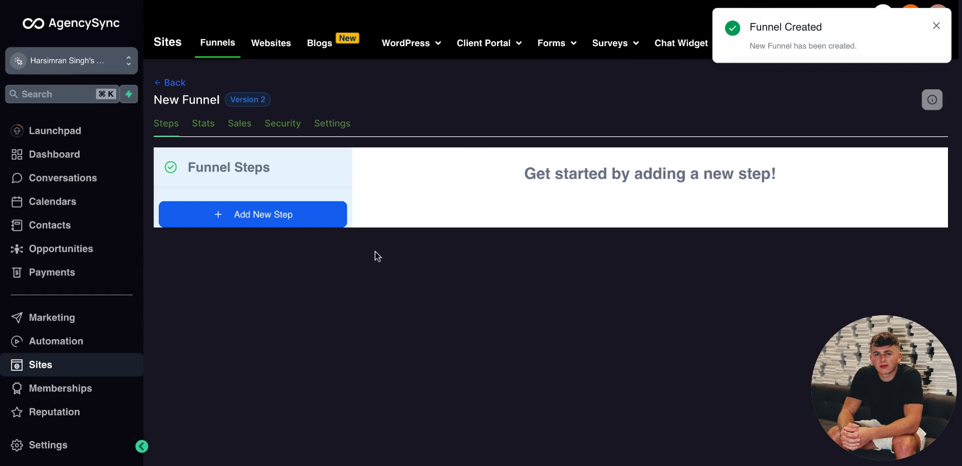
Step: Add a new funnel step named "Step 1"
click(204, 217)
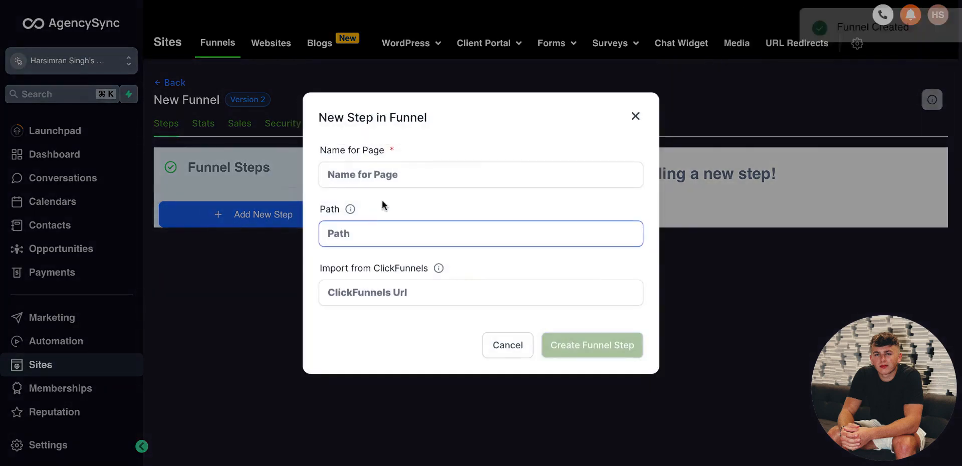
click(388, 182)
text(Step 1)
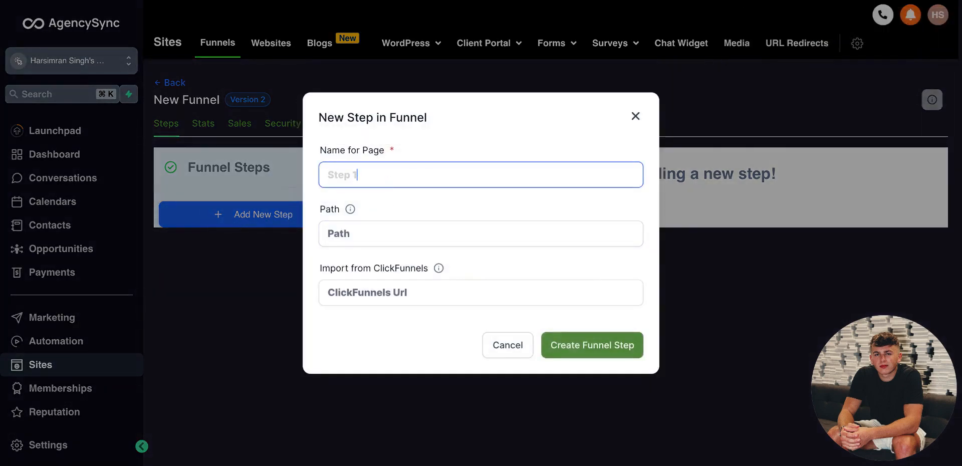
click(581, 354)
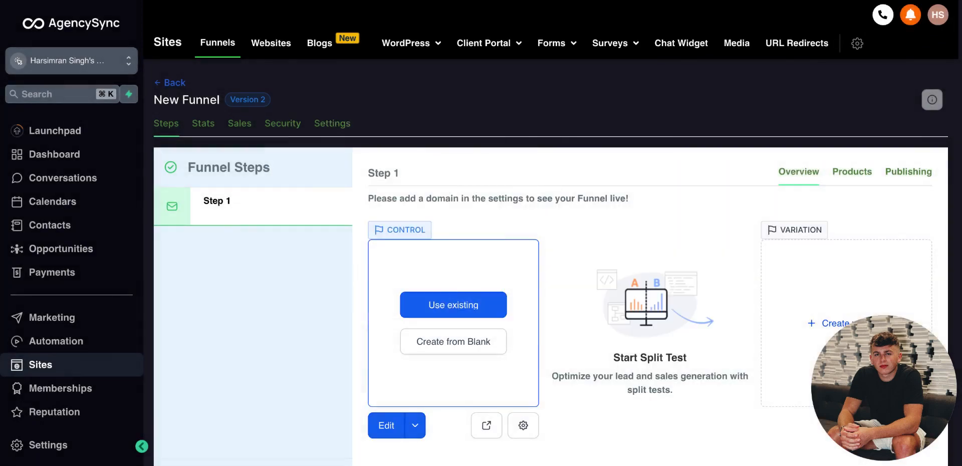
scroll(392, 265, down, 2)
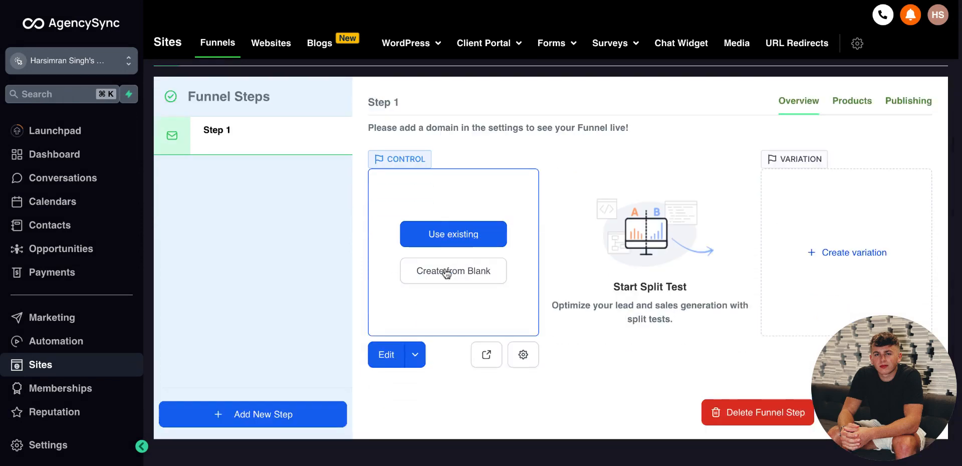
click(446, 240)
click(372, 240)
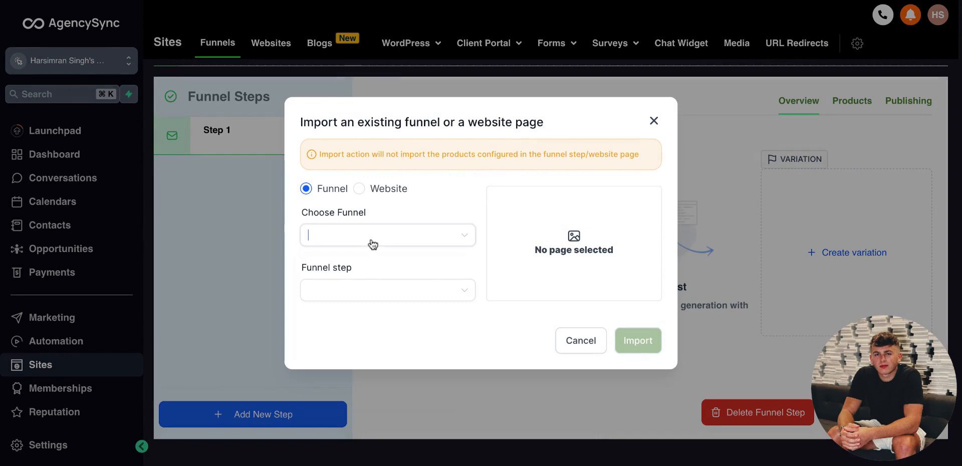
click(372, 289)
click(372, 295)
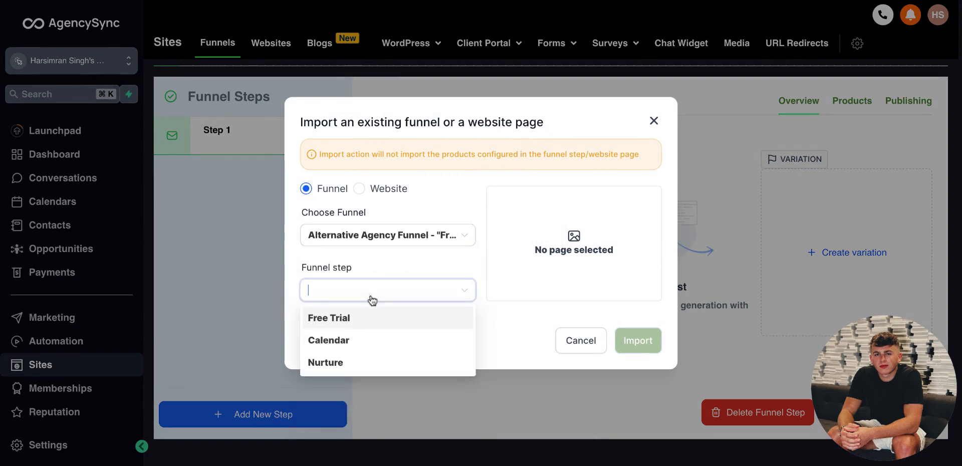
click(376, 322)
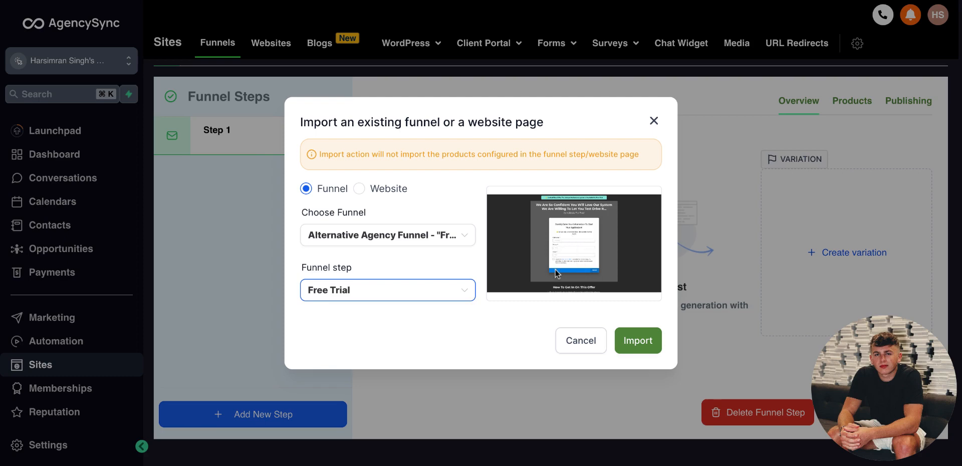
click(420, 240)
scroll(394, 376, down, 5)
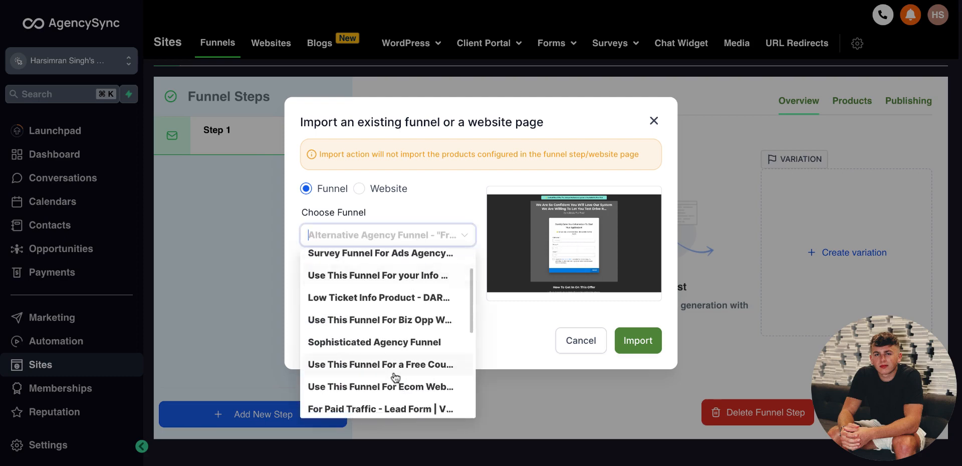
scroll(396, 376, up, 3)
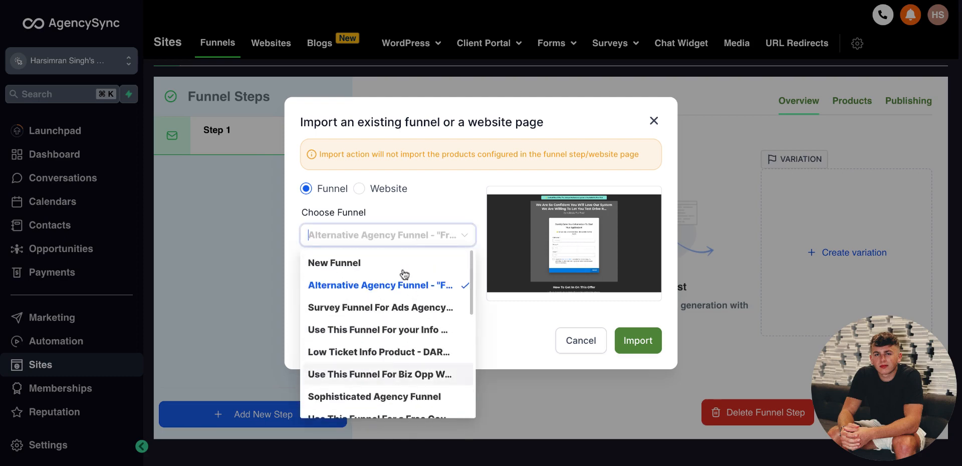
click(407, 263)
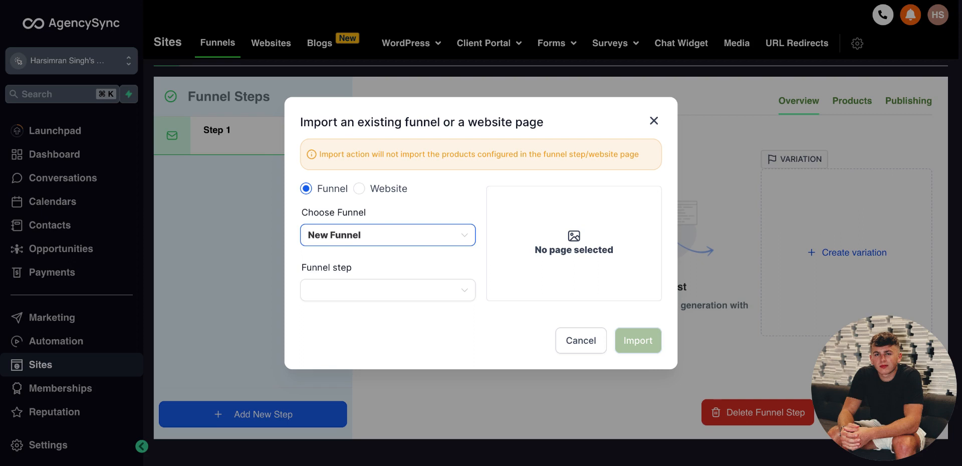
click(395, 239)
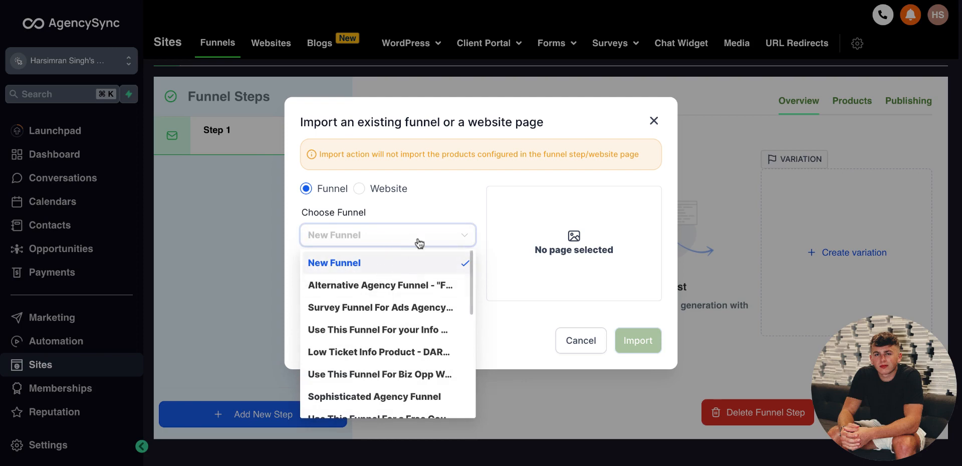
click(428, 209)
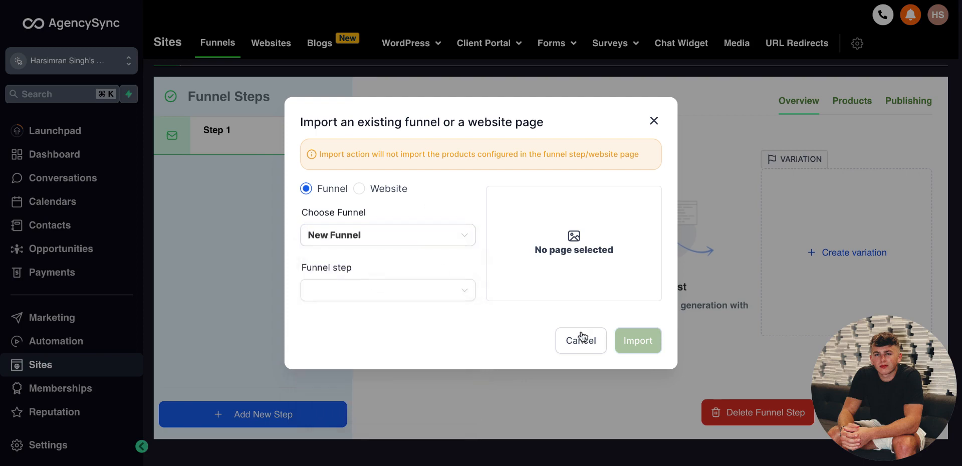
click(652, 122)
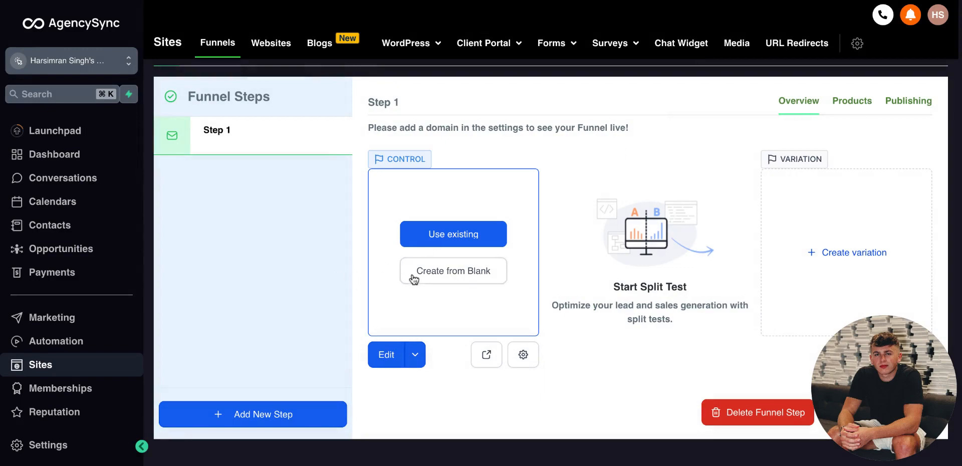
Step: Create the step's page from blank and review the builder's background, popup and SEO settings panels
click(459, 263)
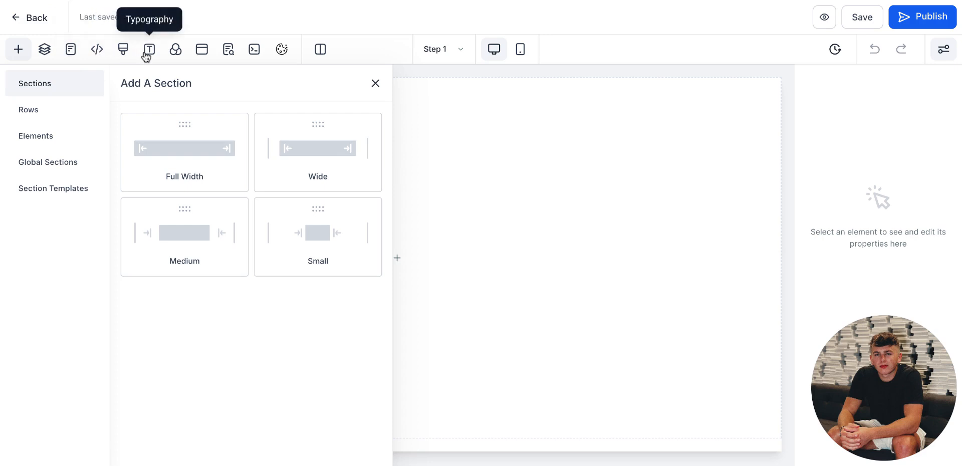
click(175, 50)
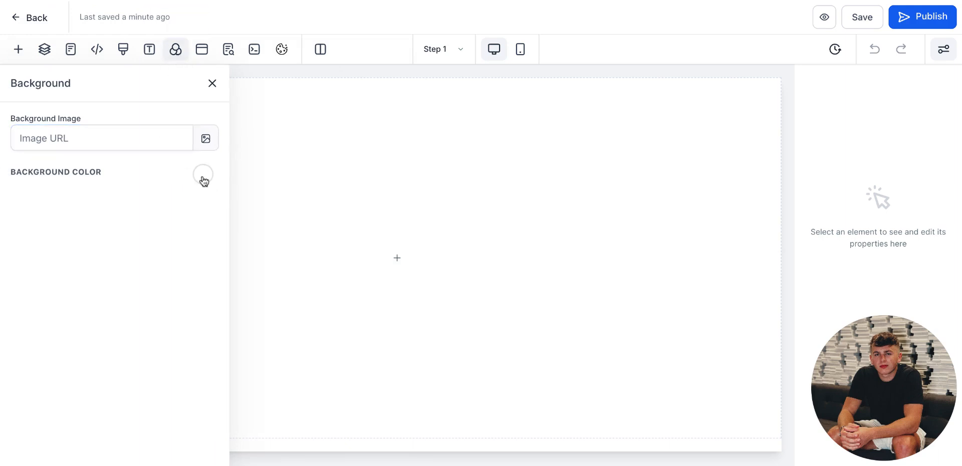
click(201, 52)
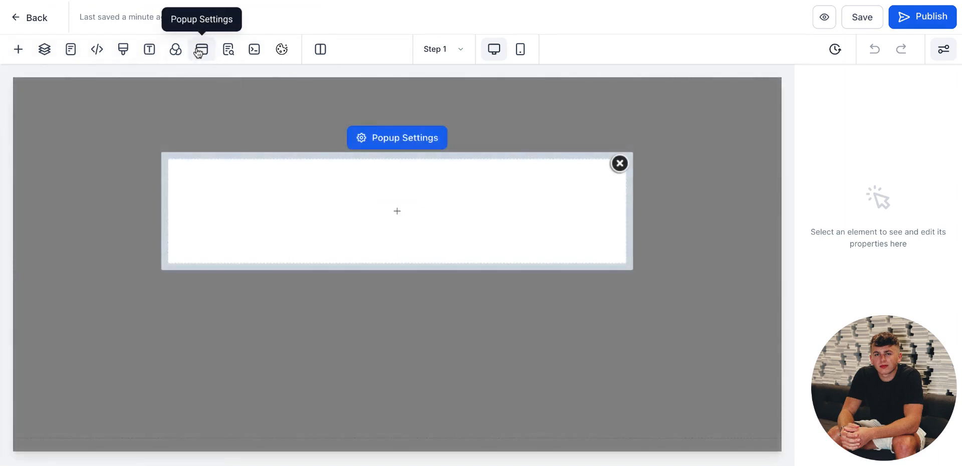
click(227, 53)
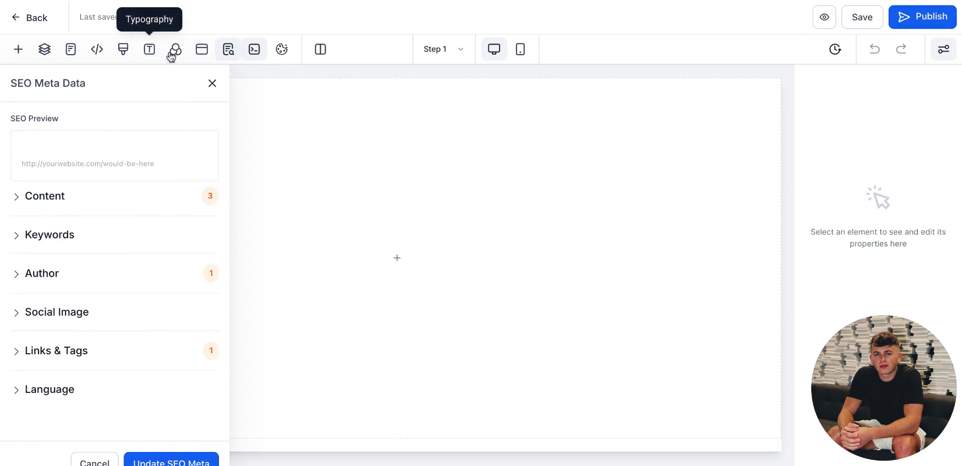
click(214, 83)
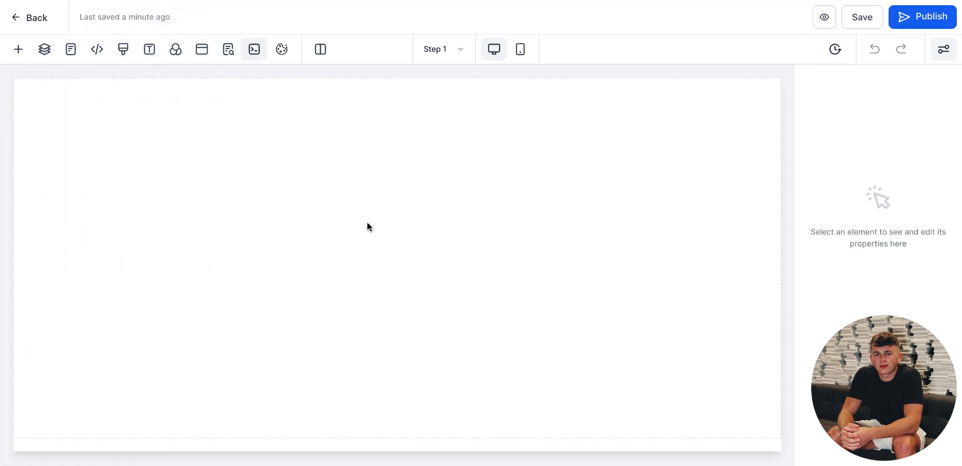
Step: Add a Wide section to the page and name it Above The Fold
click(18, 52)
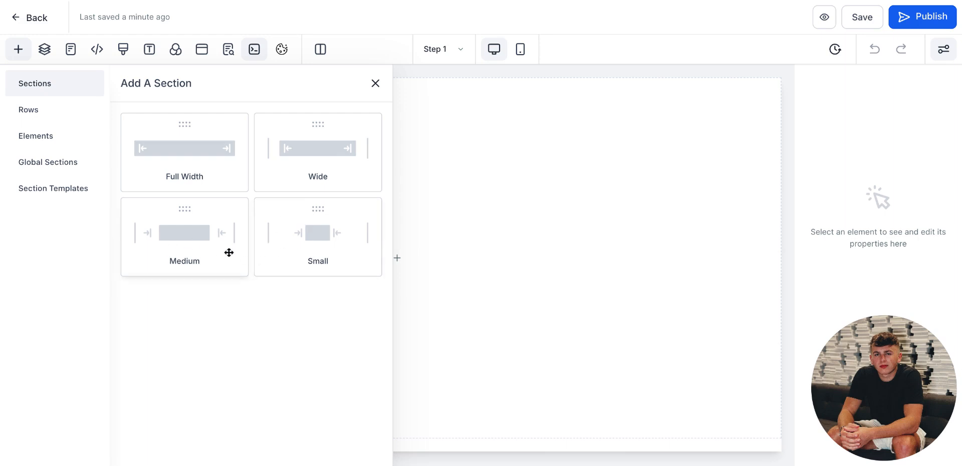
click(340, 150)
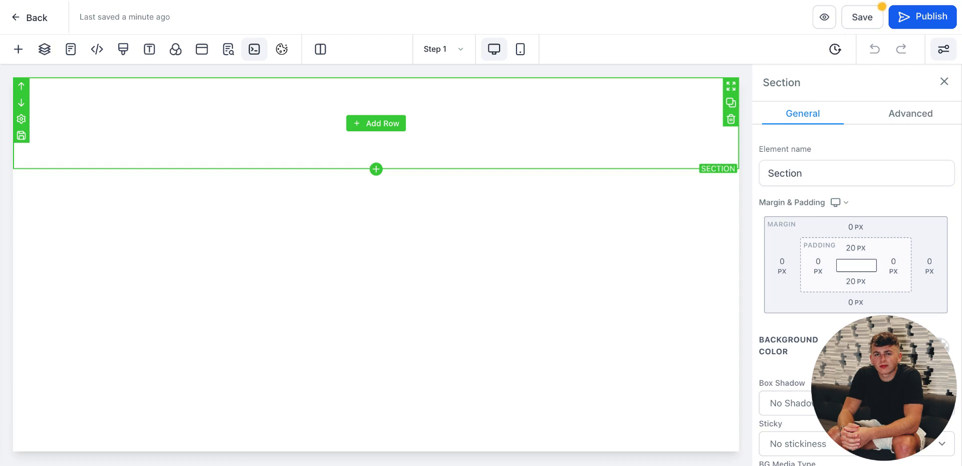
click(791, 181)
key(ctrl+a)
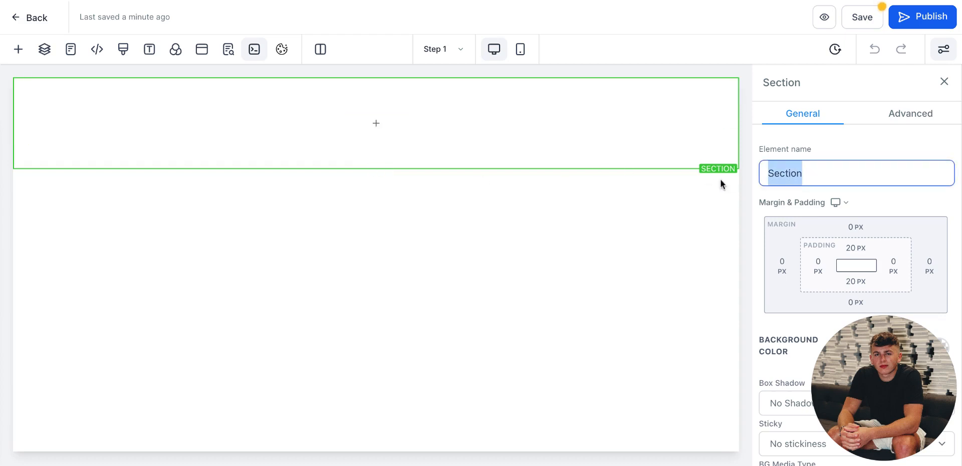
text(Above The FOld)
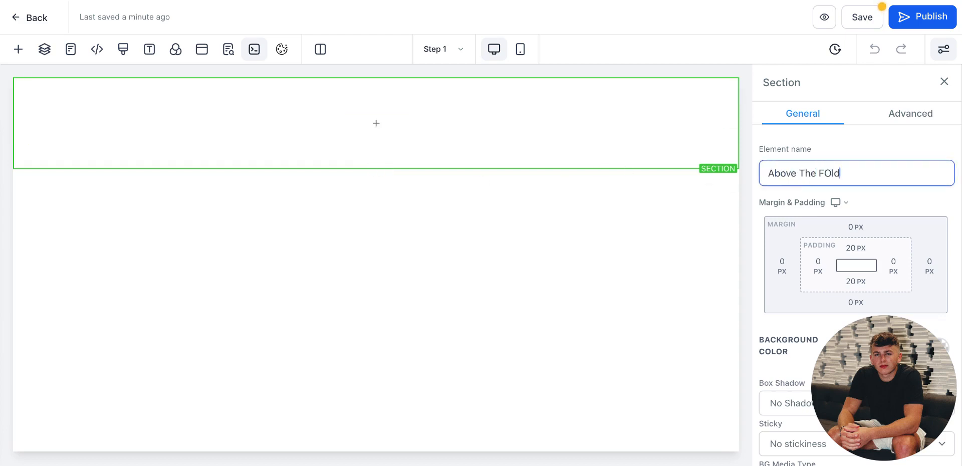
key(BackSpace)
key(BackSpace)
key(BackSpace)
text(old)
Step: Add a one-column row to the section and place a Headline element in it
click(363, 122)
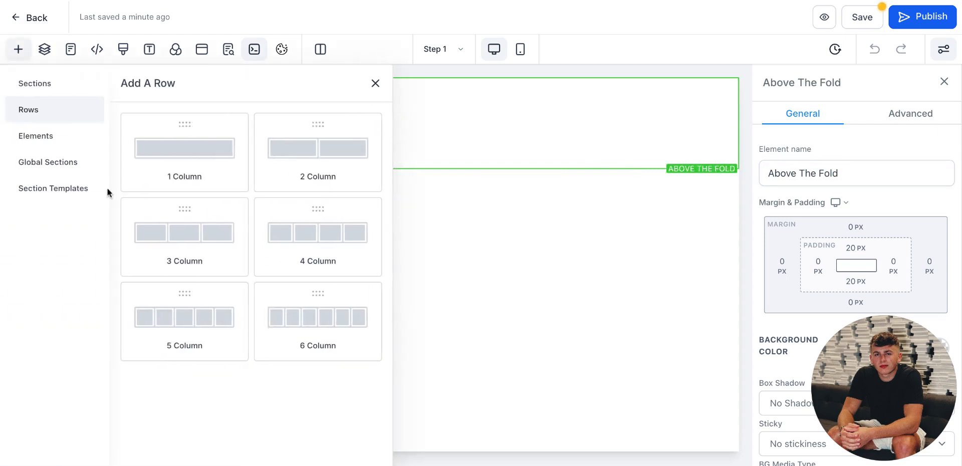
click(178, 154)
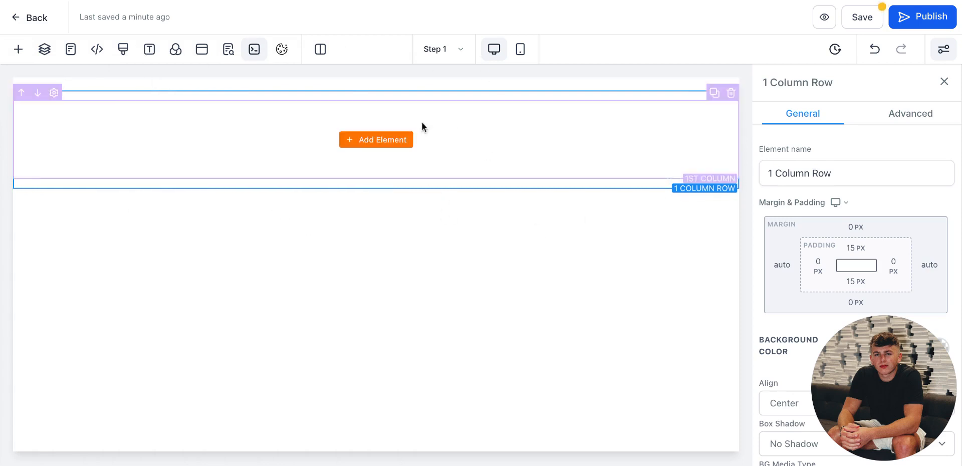
click(368, 144)
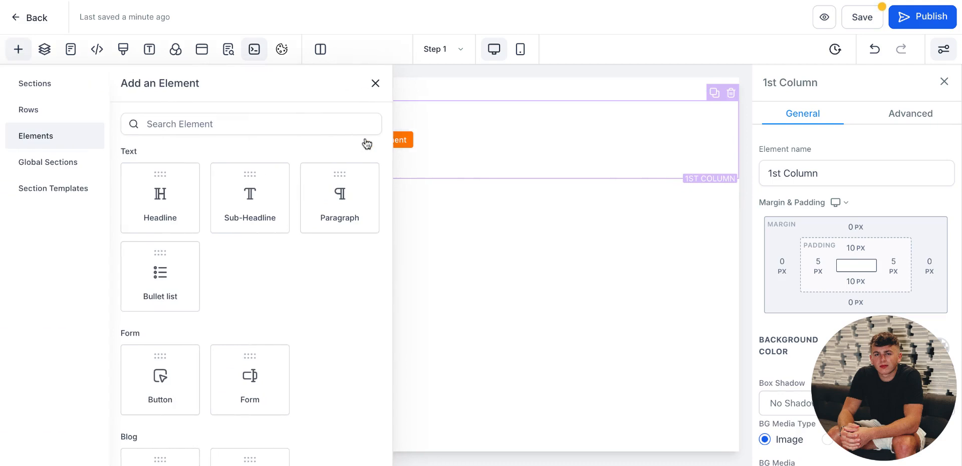
click(153, 189)
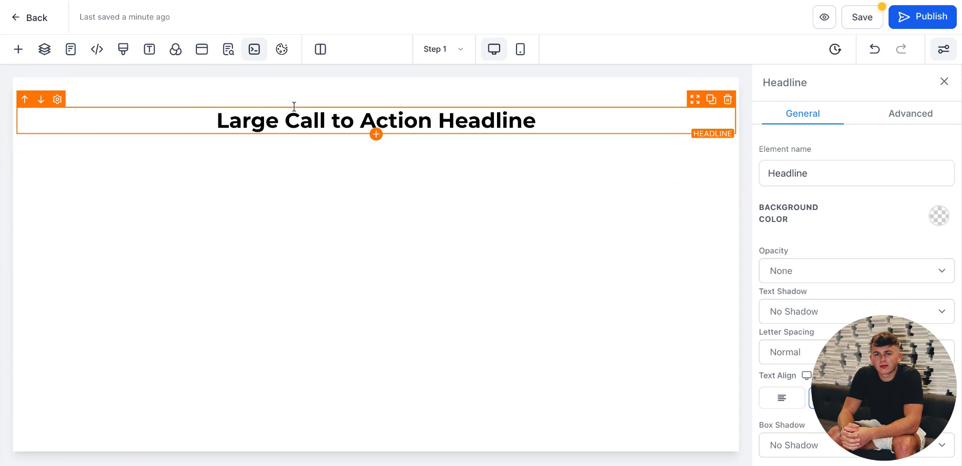
Step: Add a Sub-Headline element below the headline and select its text
click(376, 134)
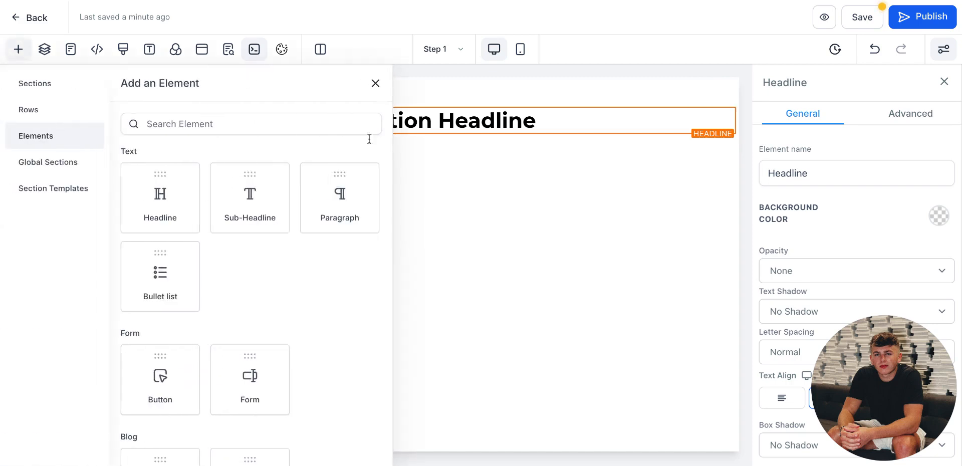
click(251, 186)
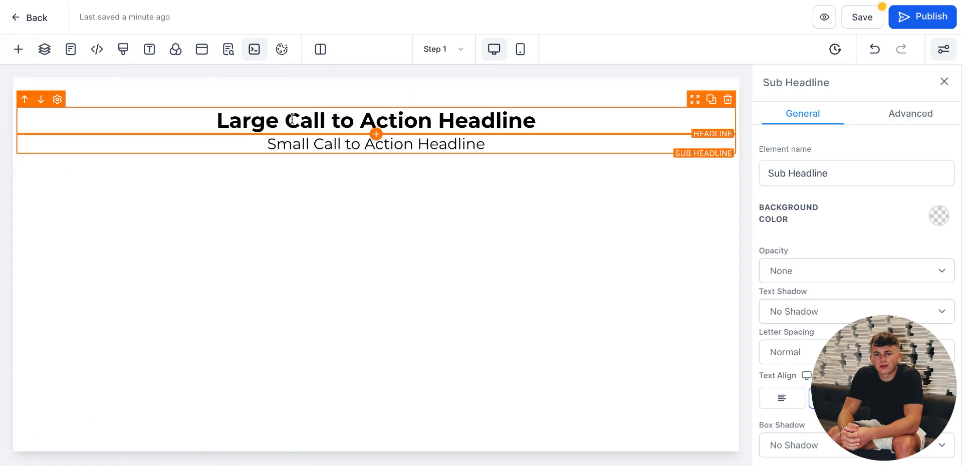
drag(286, 121, 480, 120)
click(594, 143)
drag(595, 143, 193, 141)
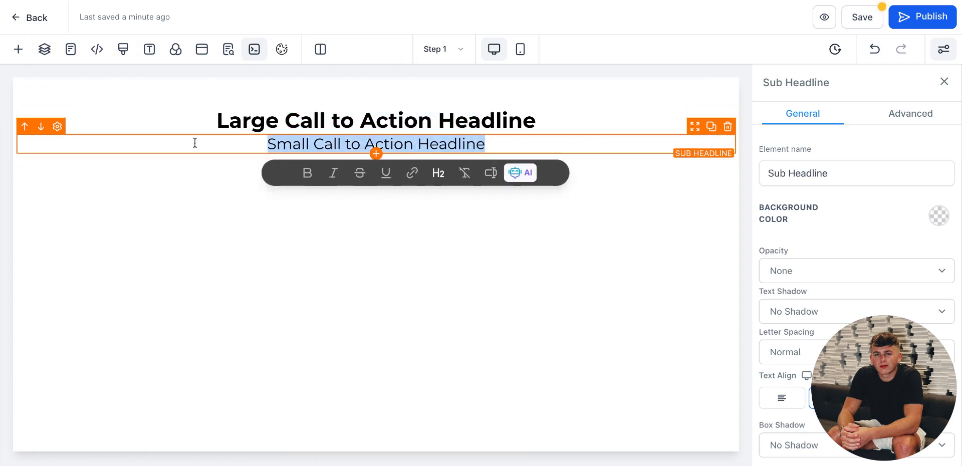
click(194, 142)
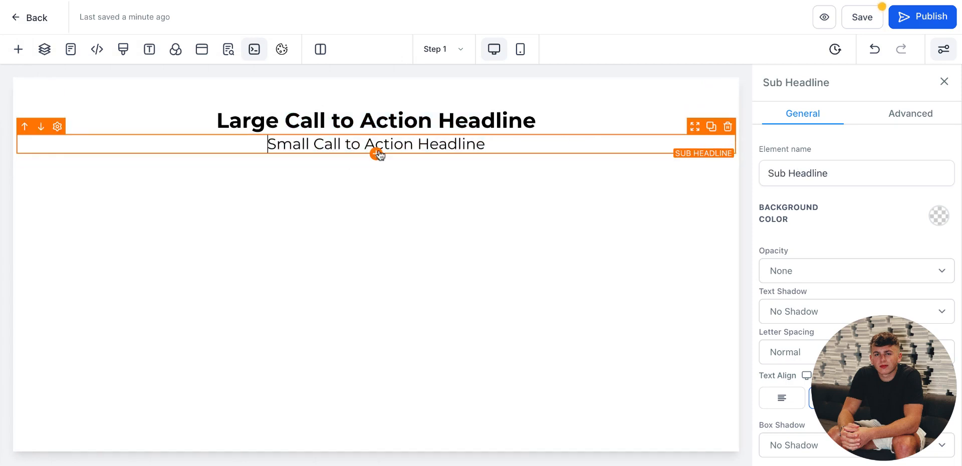
Step: Add a Video element below the sub-headline
click(18, 48)
scroll(160, 346, down, 3)
scroll(161, 345, down, 5)
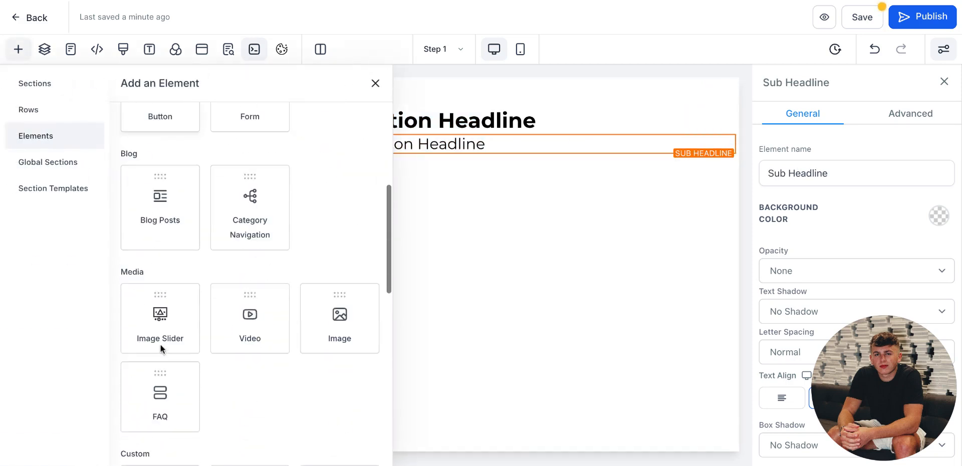
click(250, 266)
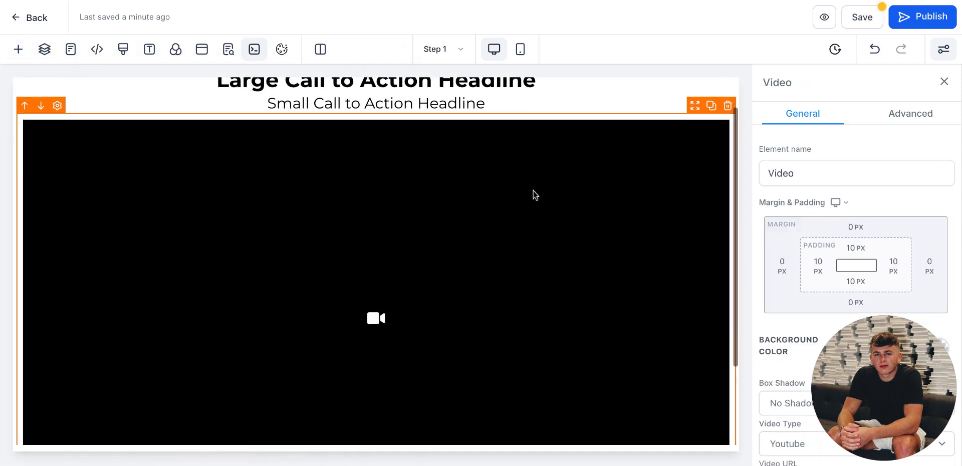
Step: Set the video's width to 3/4 Width
scroll(810, 237, down, 3)
drag(878, 402, 651, 78)
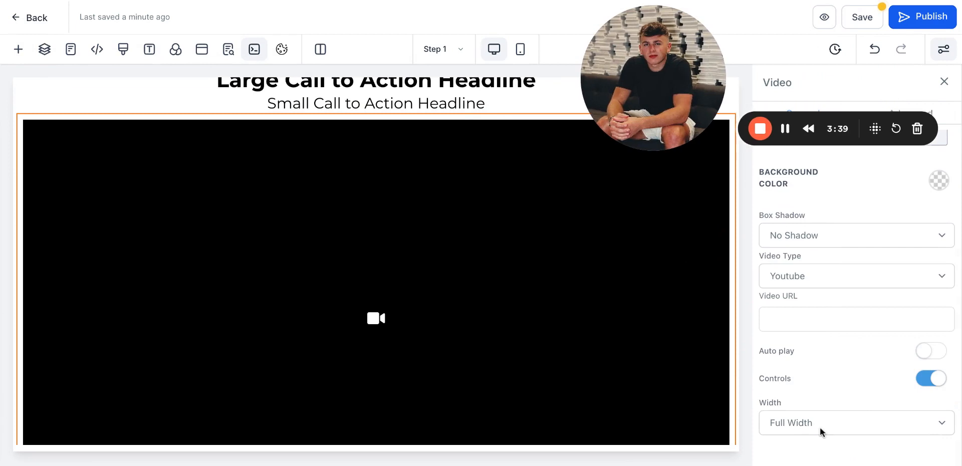
scroll(812, 334, up, 3)
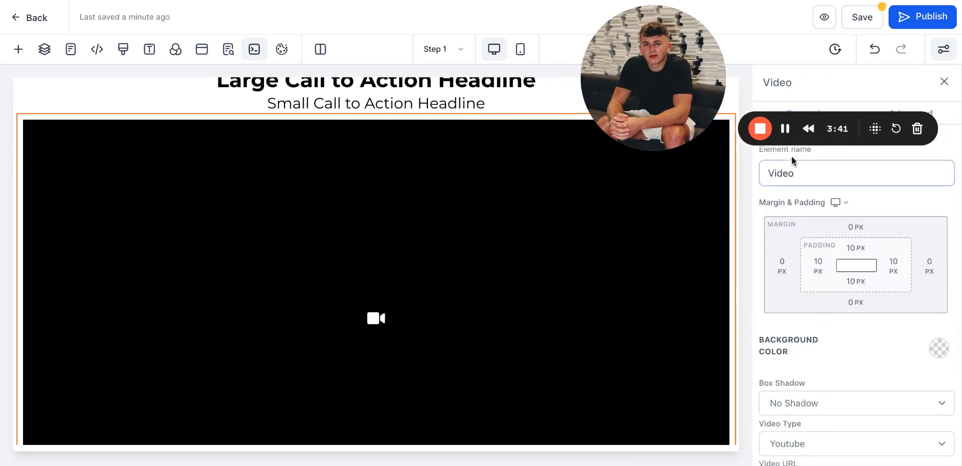
drag(654, 95, 79, 402)
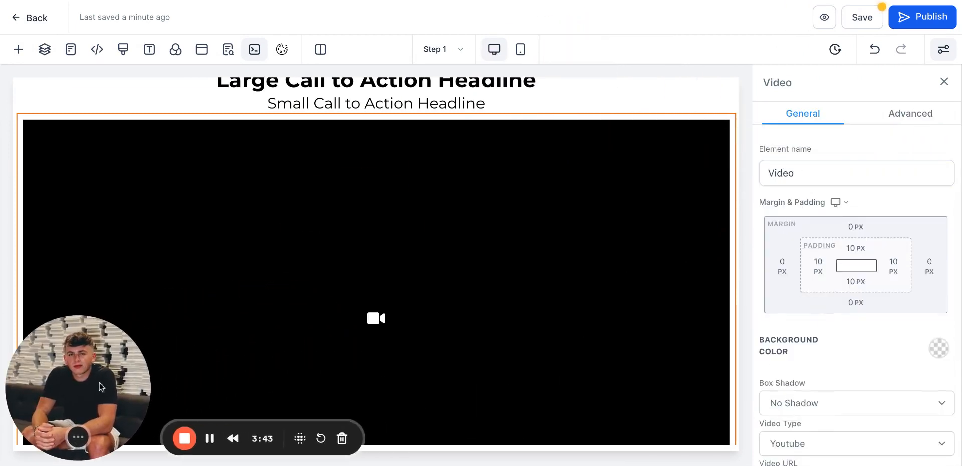
click(881, 120)
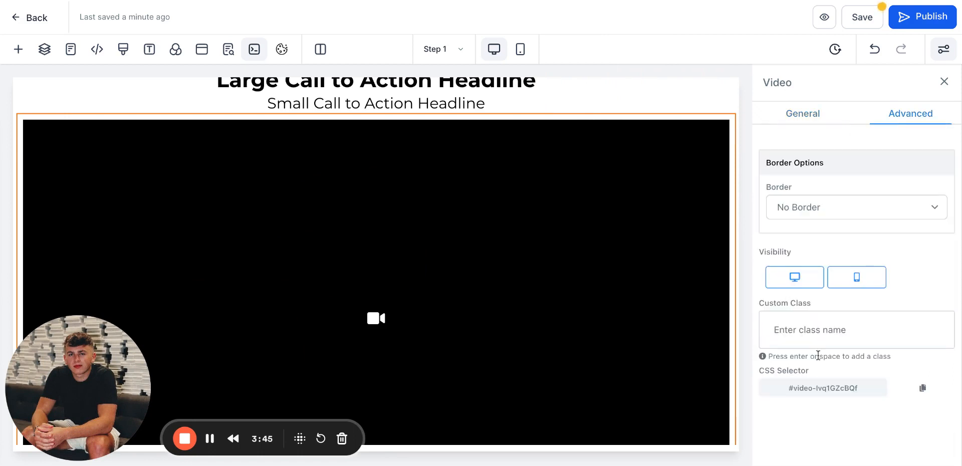
click(808, 108)
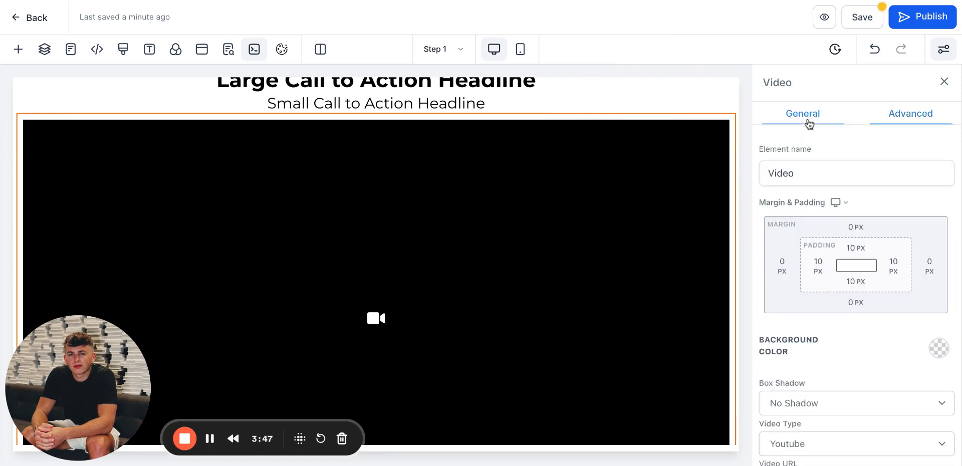
scroll(841, 300, down, 3)
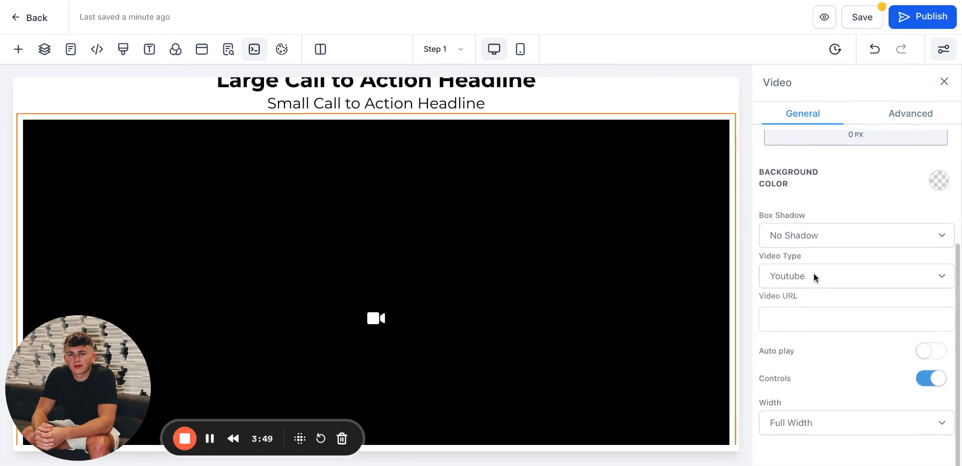
click(824, 428)
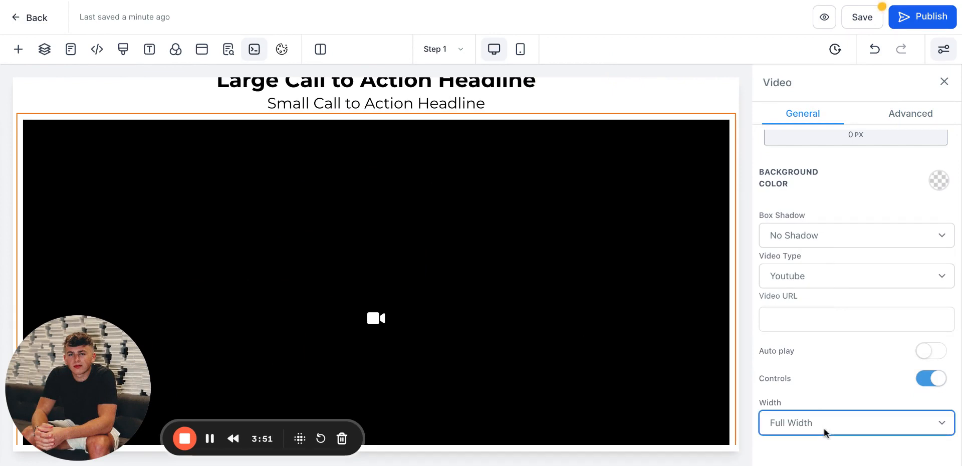
click(805, 393)
scroll(489, 248, up, 1)
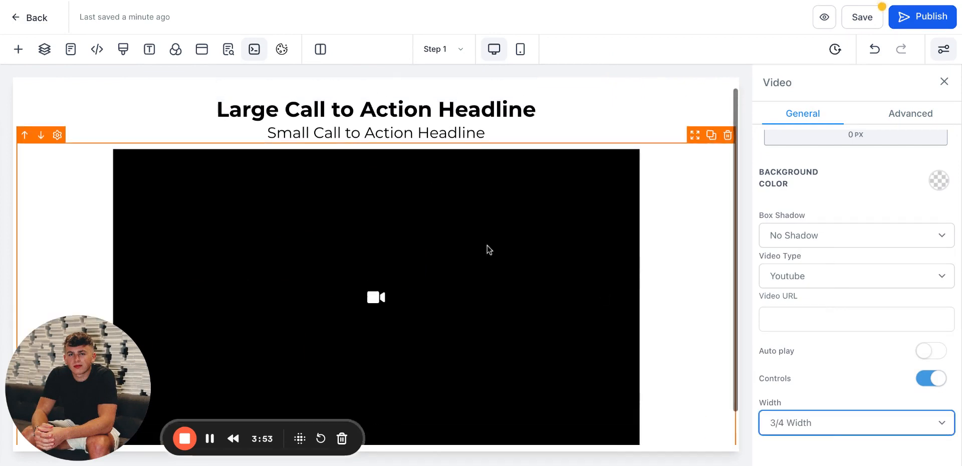
scroll(488, 248, down, 1)
click(844, 191)
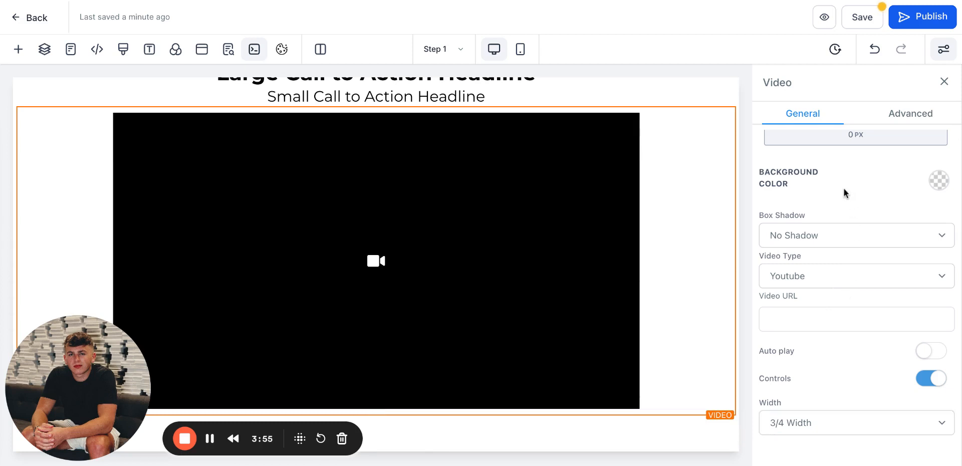
scroll(509, 167, up, 1)
Step: Try a 10 px top padding on the sub-headline, then reset it to 0 px
click(495, 120)
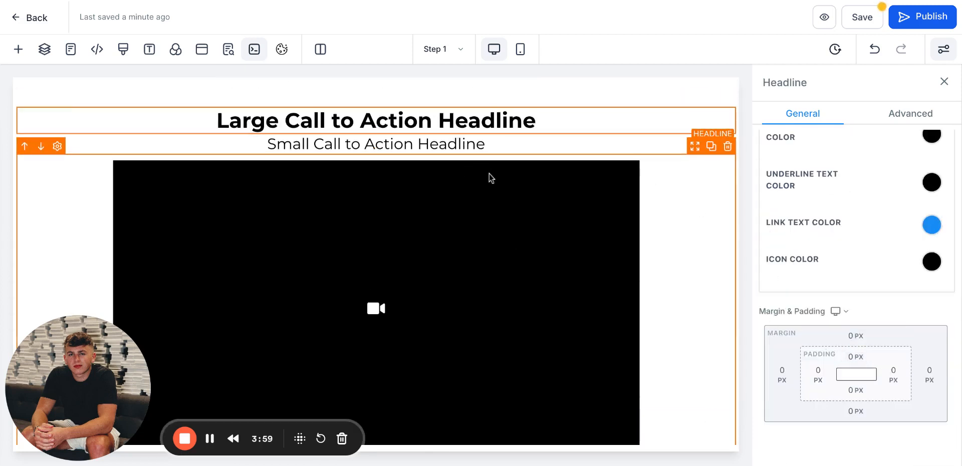
click(482, 145)
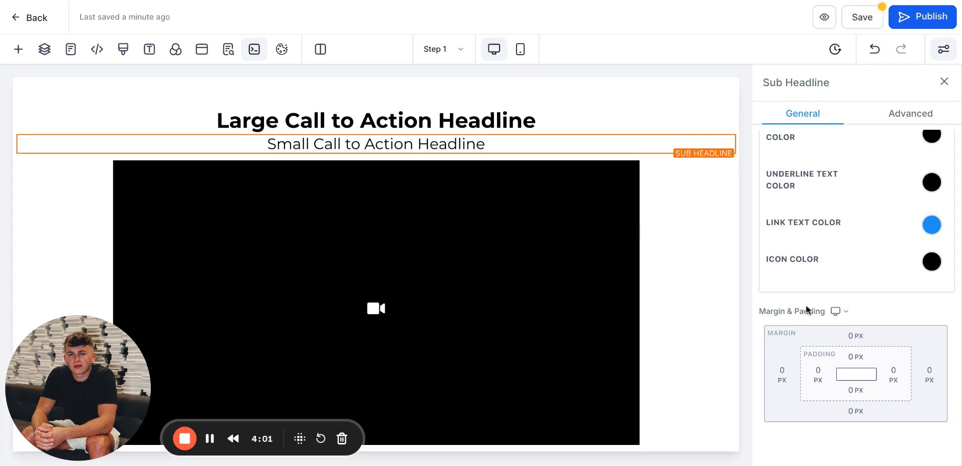
click(854, 357)
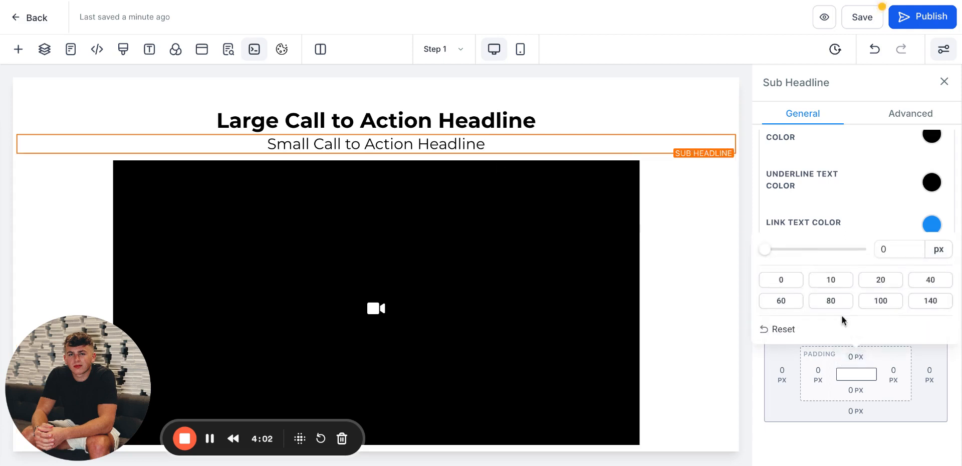
click(831, 280)
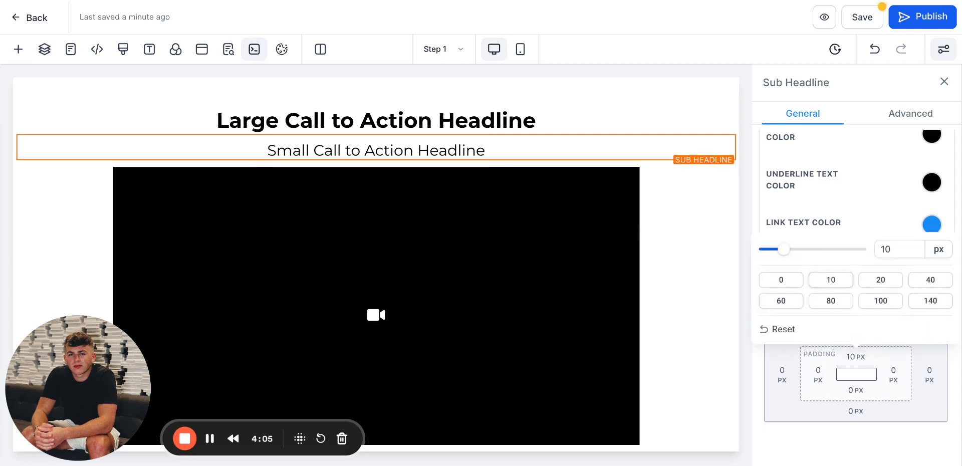
drag(780, 254, 721, 250)
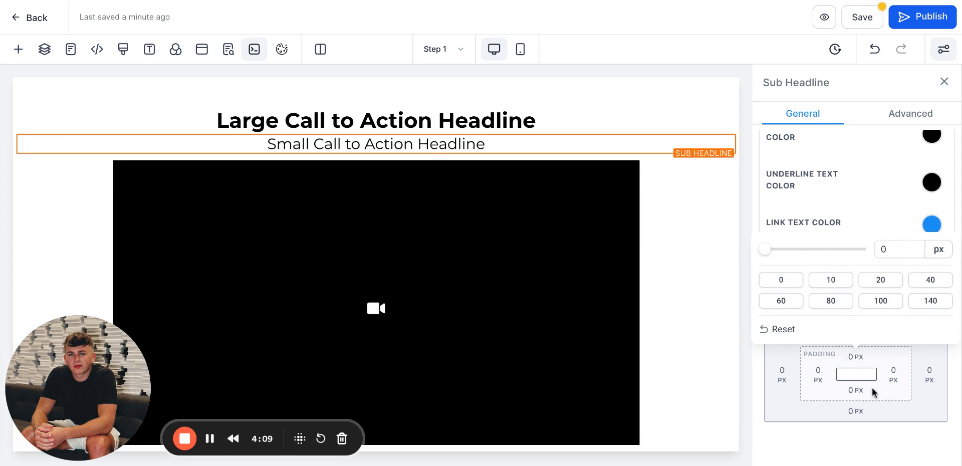
scroll(531, 303, down, 1)
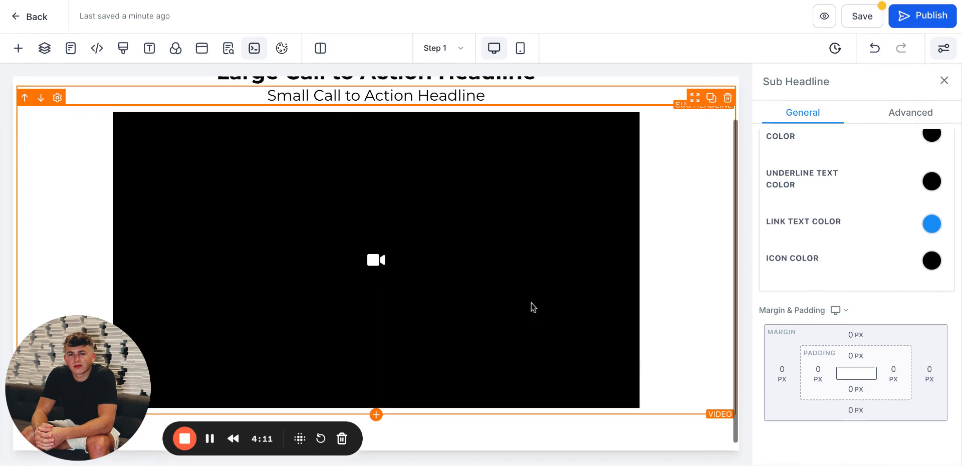
scroll(532, 303, up, 1)
scroll(535, 370, down, 1)
scroll(535, 369, up, 1)
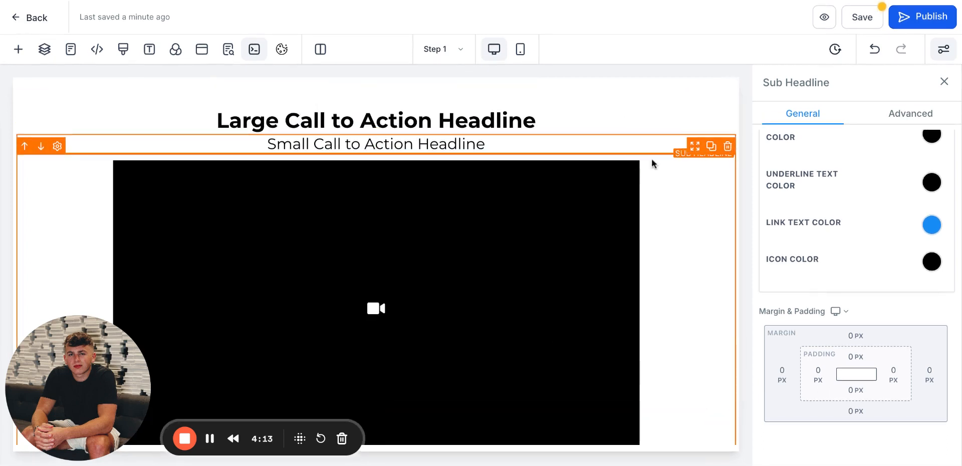
Step: Add a Button element below the video
click(690, 226)
scroll(457, 97, down, 1)
scroll(457, 98, up, 1)
scroll(457, 97, down, 1)
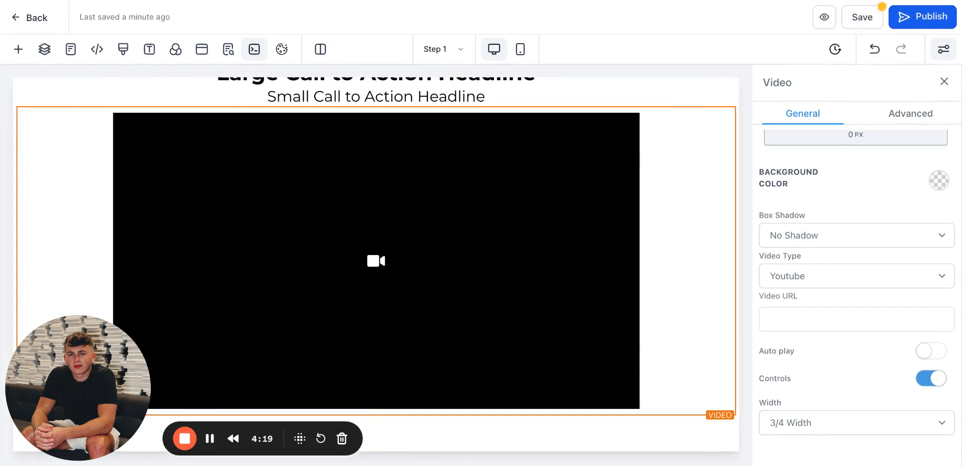
click(376, 416)
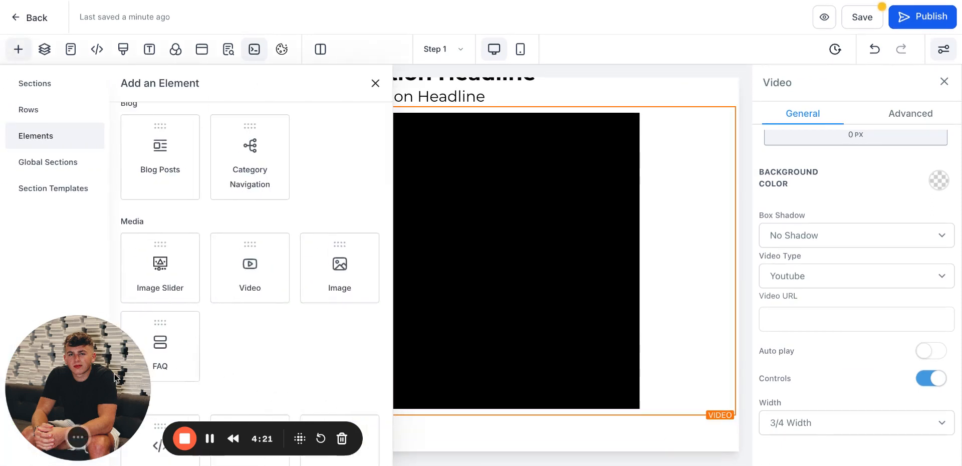
drag(116, 404, 915, 412)
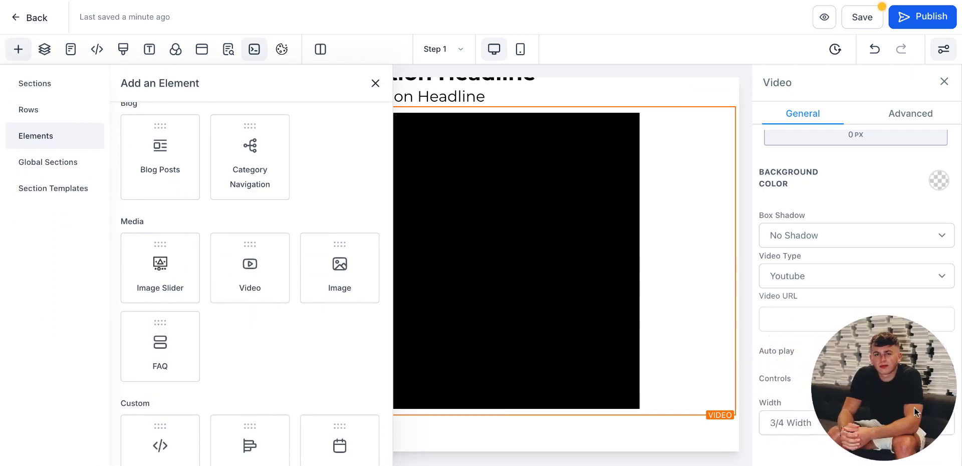
scroll(240, 341, down, 10)
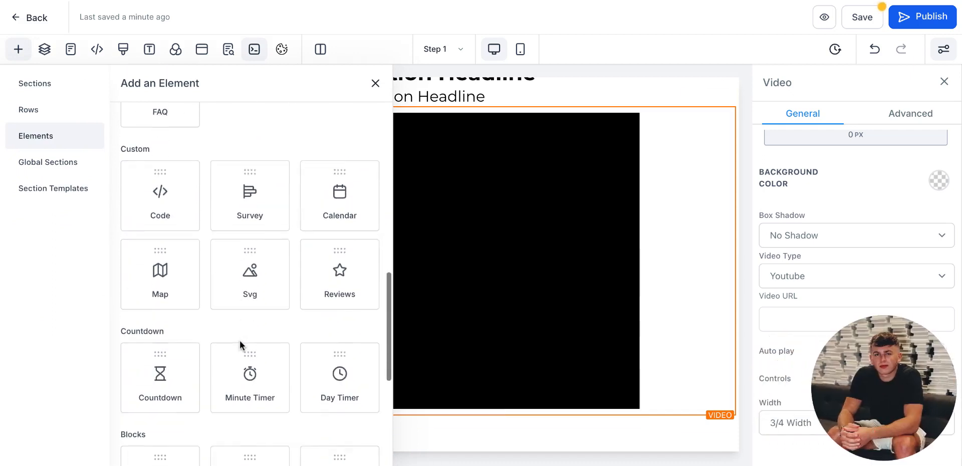
scroll(241, 345, down, 3)
scroll(241, 344, up, 16)
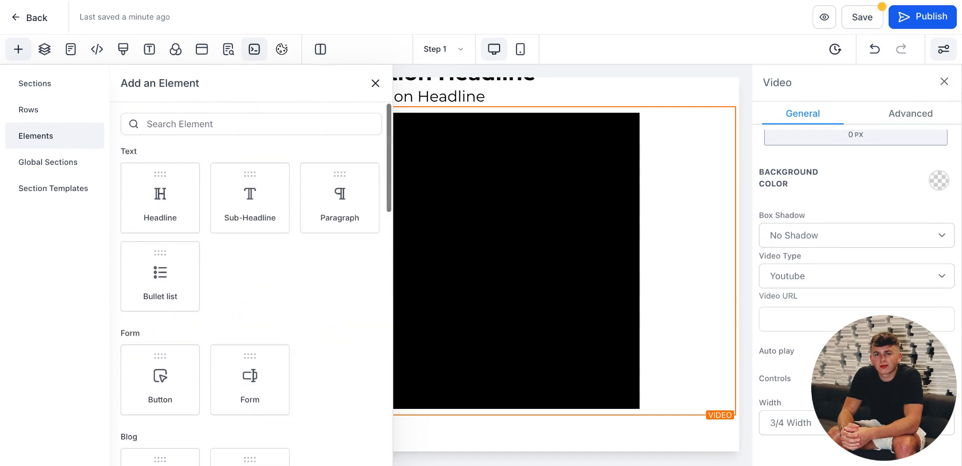
scroll(219, 299, down, 2)
click(145, 301)
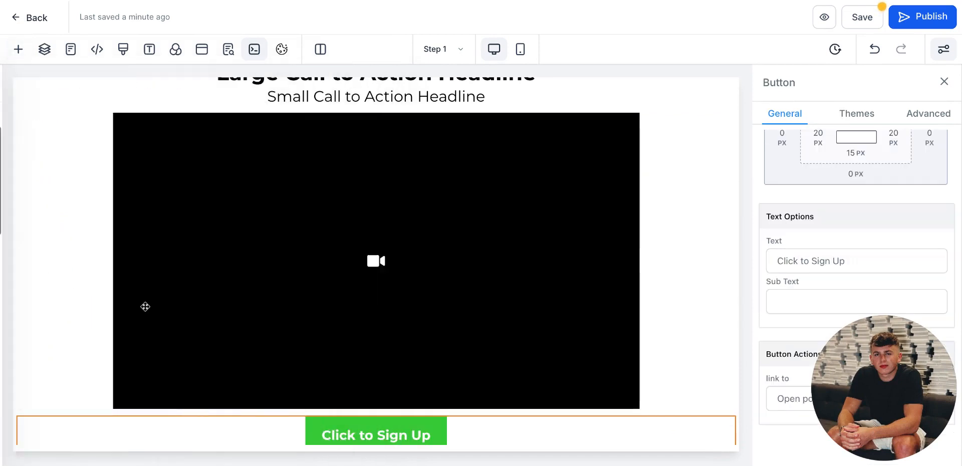
Step: Add a new Wide section below the Above The Fold section
scroll(376, 236, up, 2)
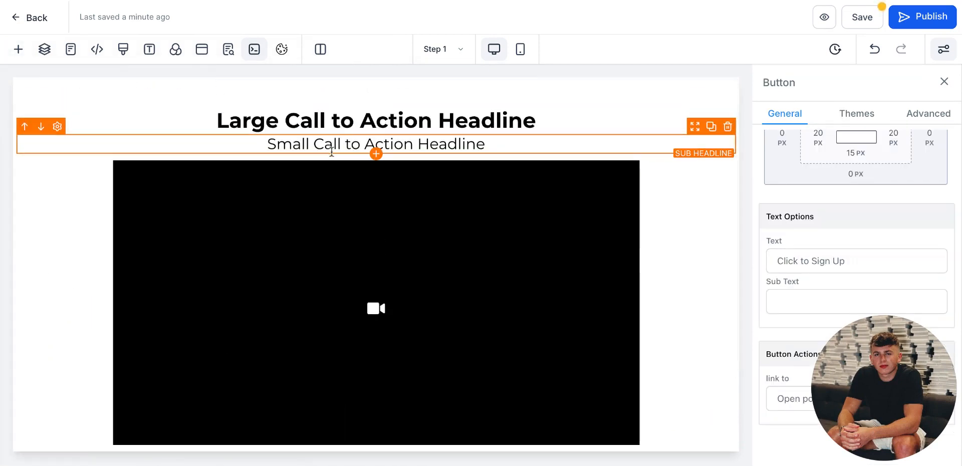
scroll(297, 205, down, 2)
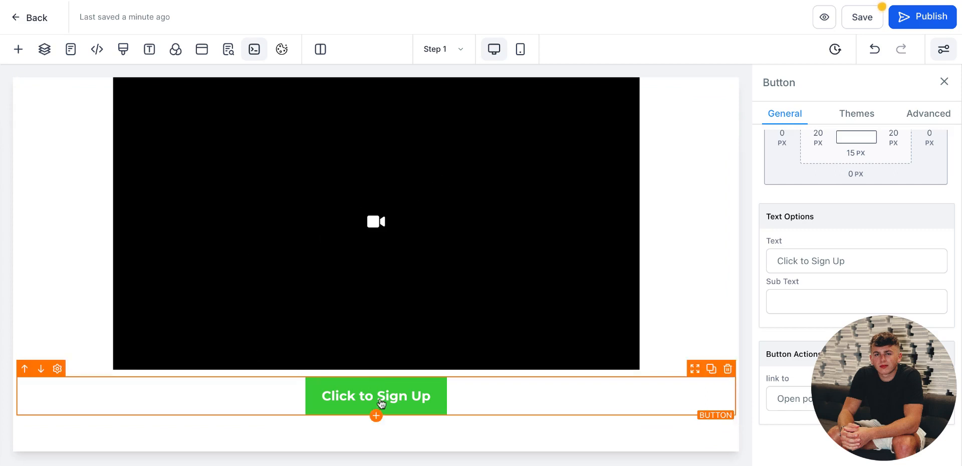
scroll(384, 400, up, 2)
scroll(384, 399, down, 2)
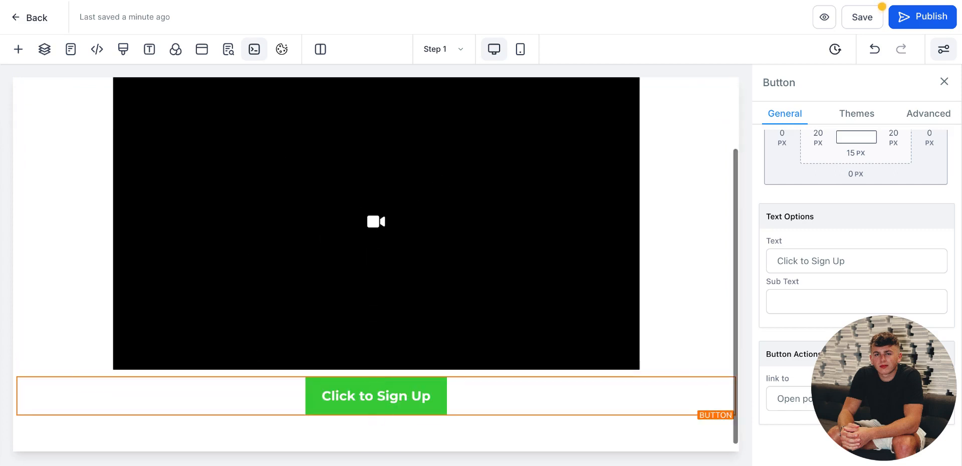
click(376, 443)
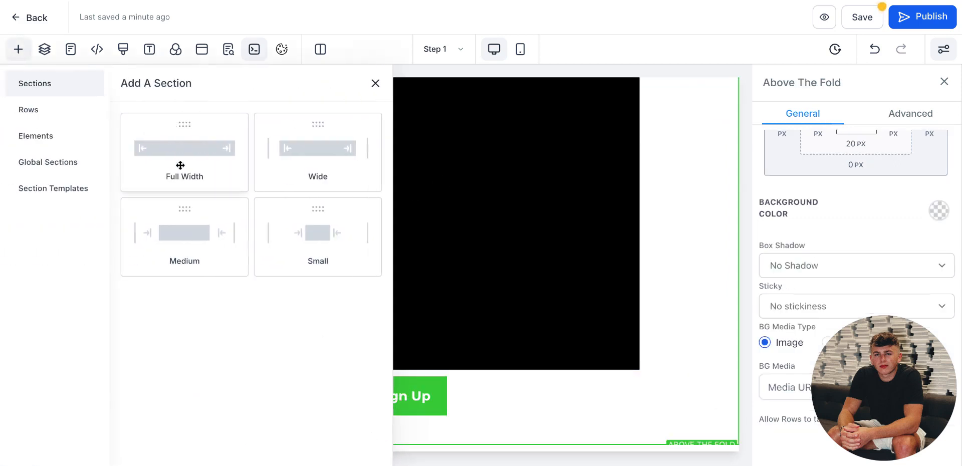
drag(288, 176, 318, 389)
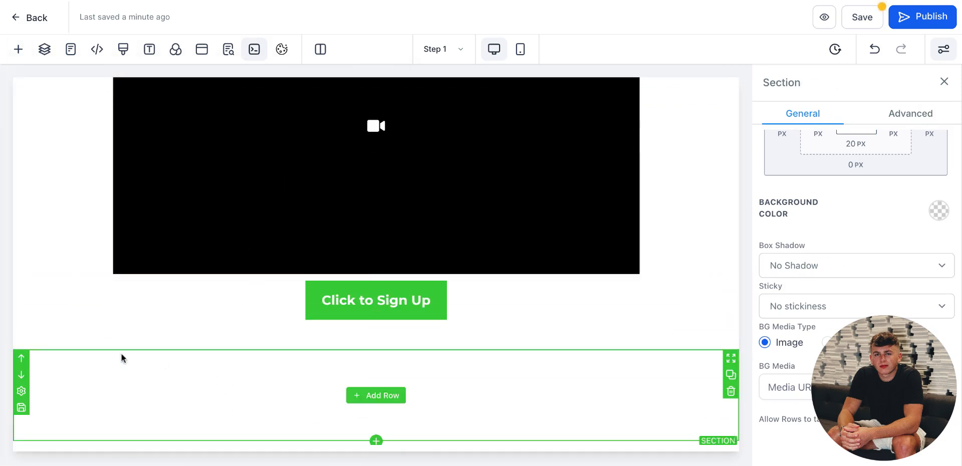
Step: Leave the page builder and return to the funnels list
scroll(326, 202, up, 2)
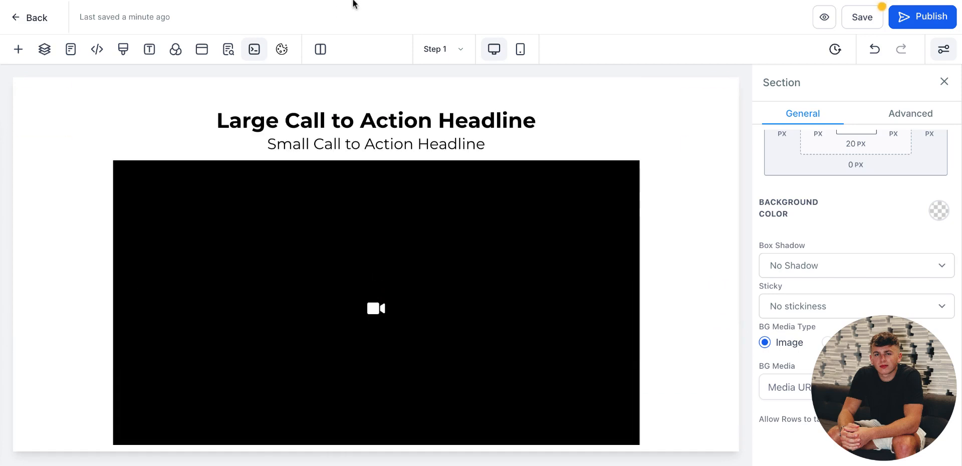
scroll(372, 261, down, 2)
scroll(372, 261, up, 2)
click(17, 19)
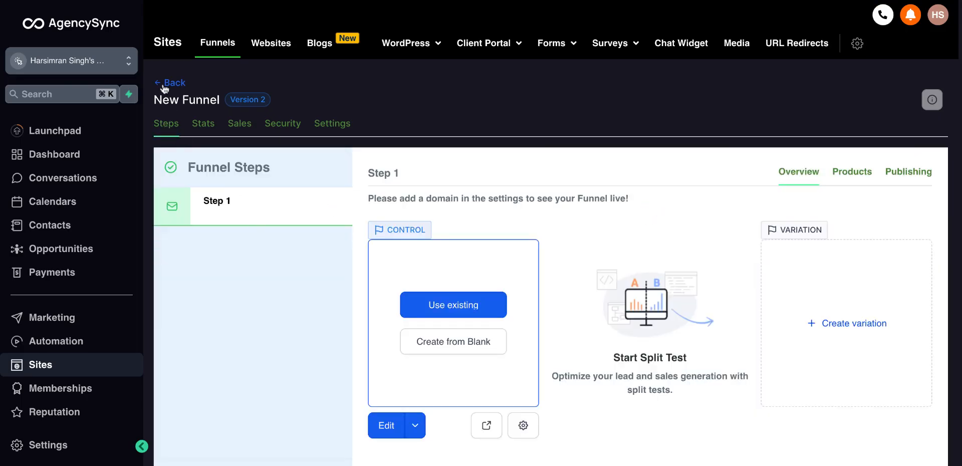
click(171, 82)
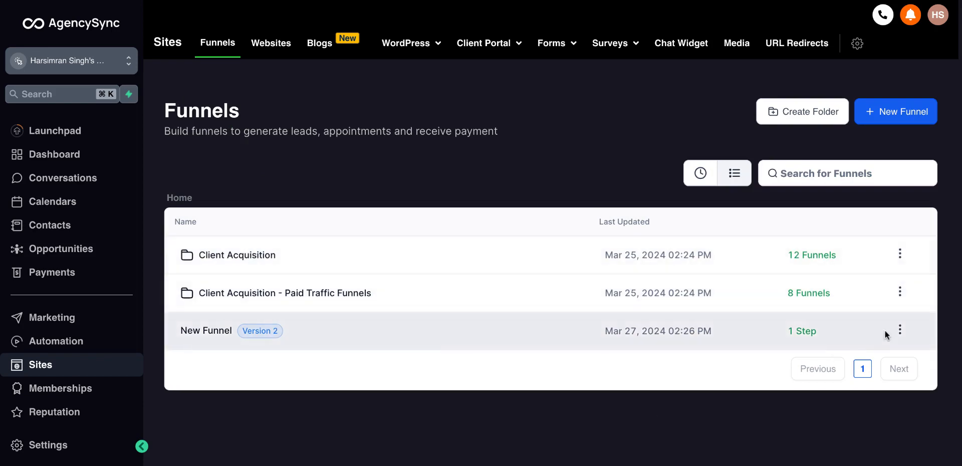
Step: Delete the New Funnel and open the Client Acquisition folder
click(901, 330)
click(883, 306)
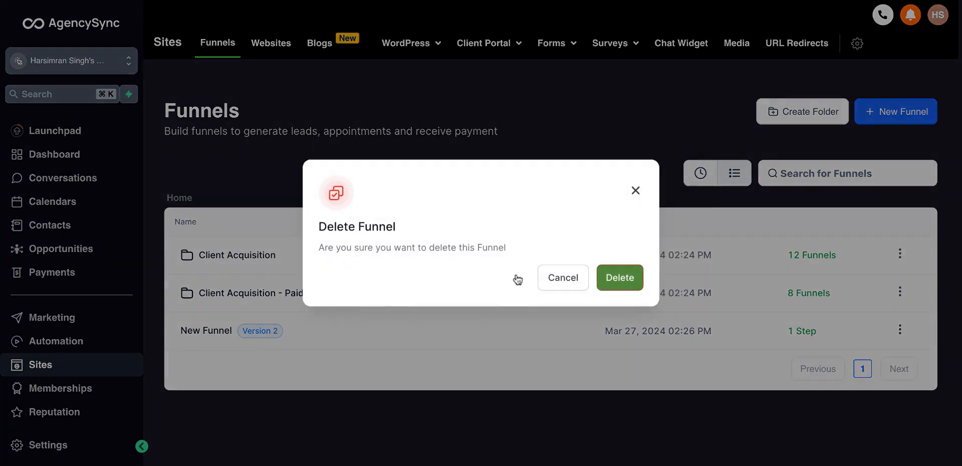
click(623, 281)
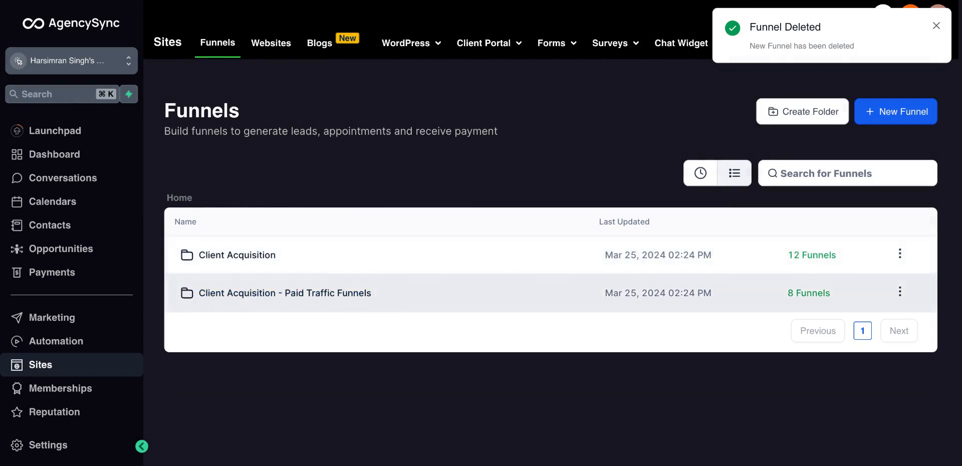
click(247, 259)
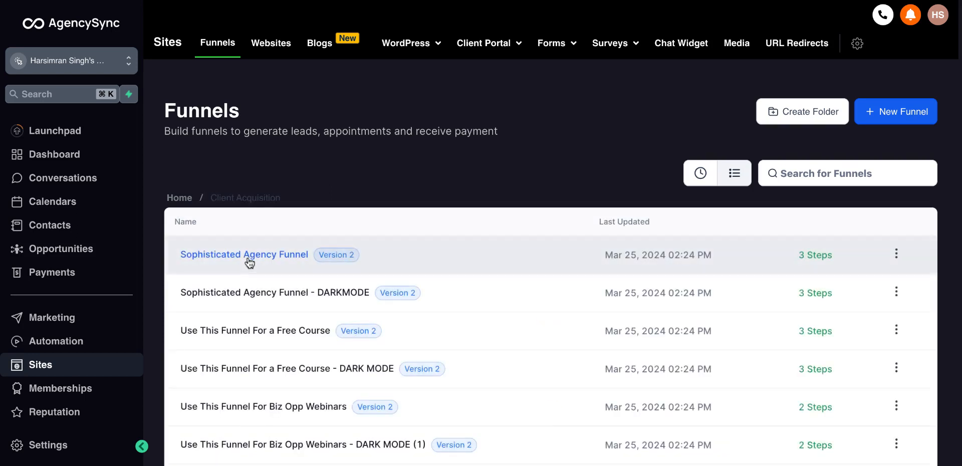
Step: Open the Sophisticated Agency Funnel template and browse its VSL opt-in, Schedule a Call and Nurture steps
click(250, 255)
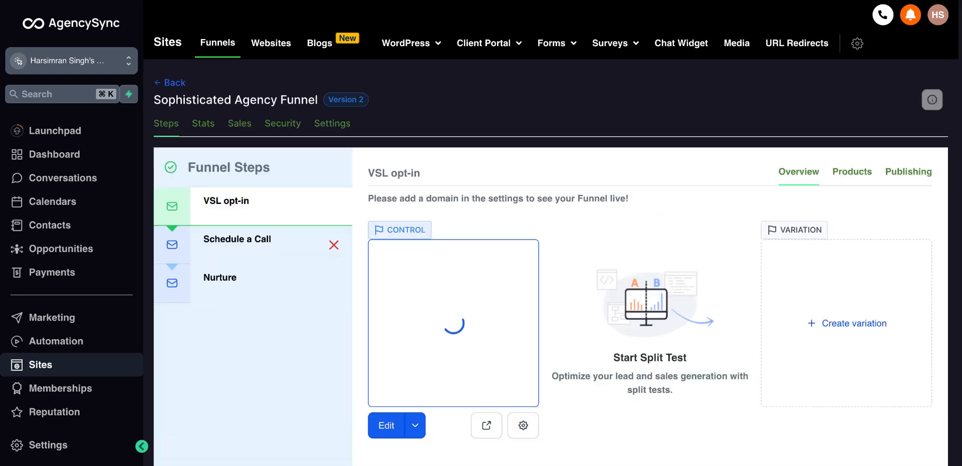
click(250, 255)
click(243, 291)
click(258, 217)
click(280, 253)
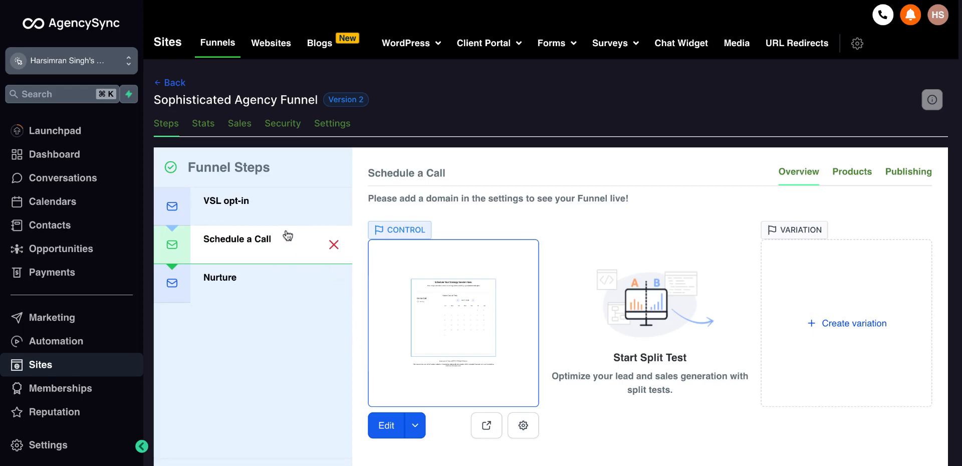
click(289, 219)
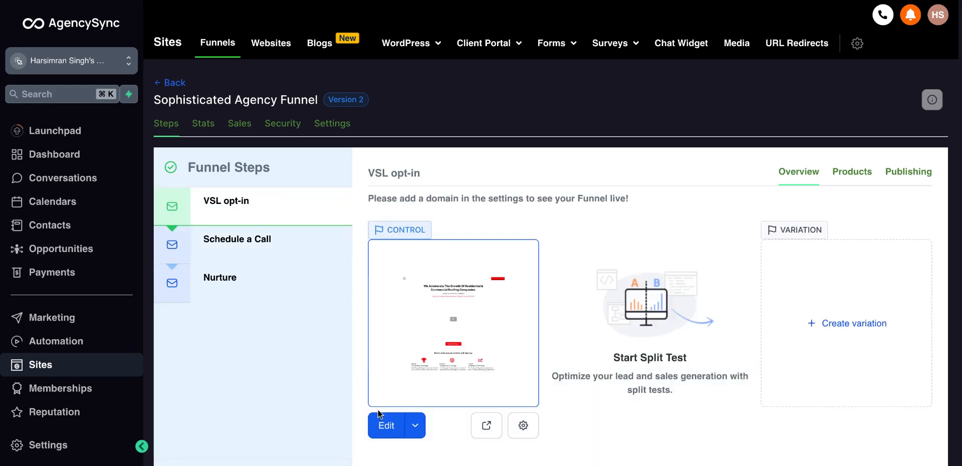
Step: Open the VSL opt-in page in the editor and scroll through its sections
click(386, 425)
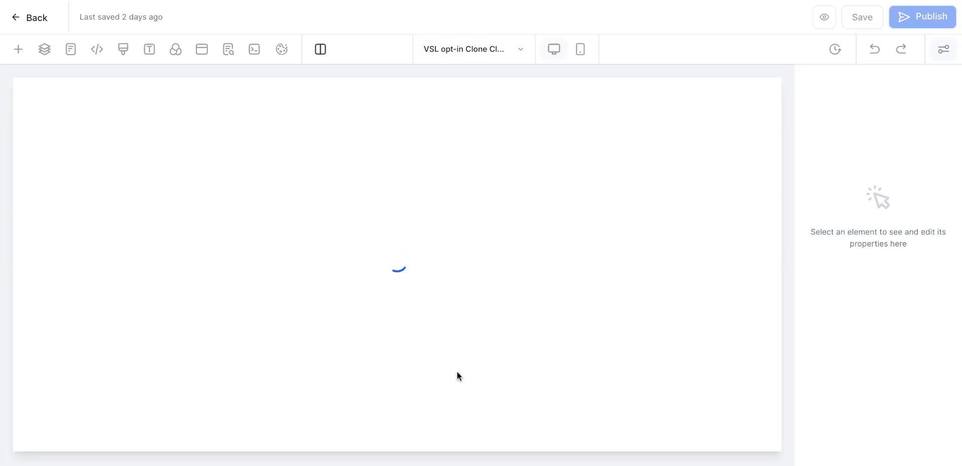
scroll(455, 256, down, 1)
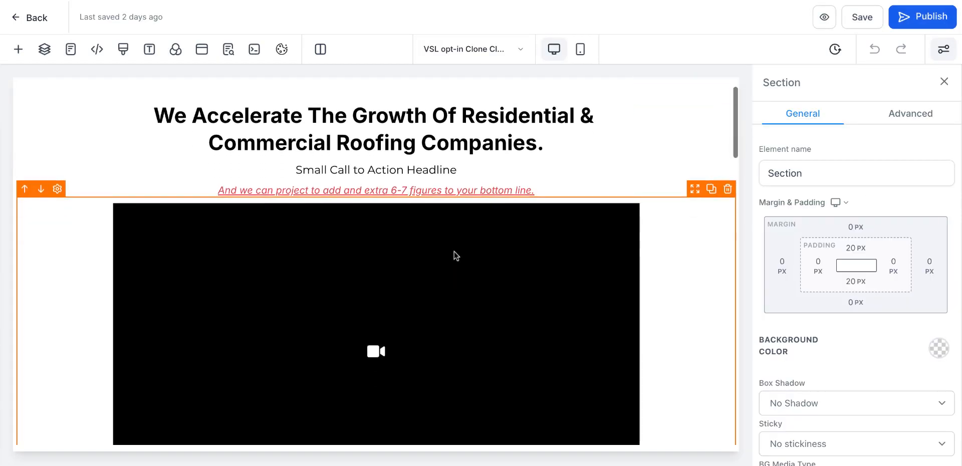
scroll(455, 256, up, 1)
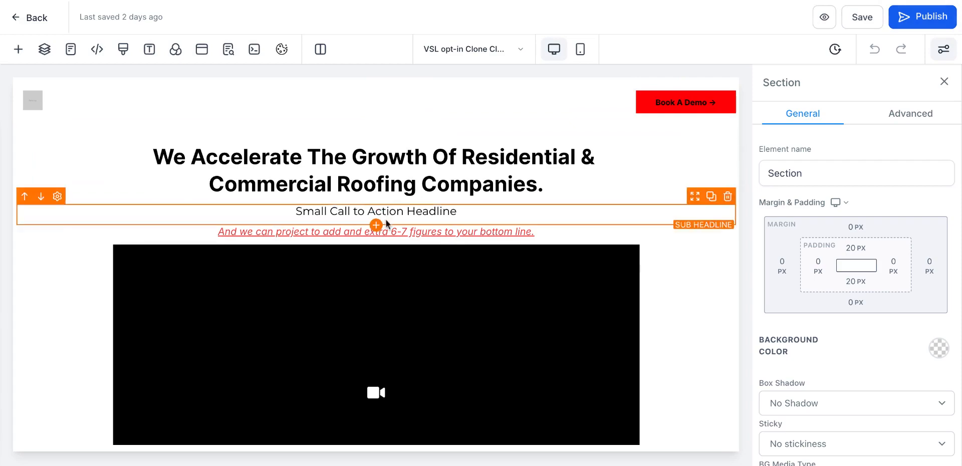
scroll(385, 252, down, 10)
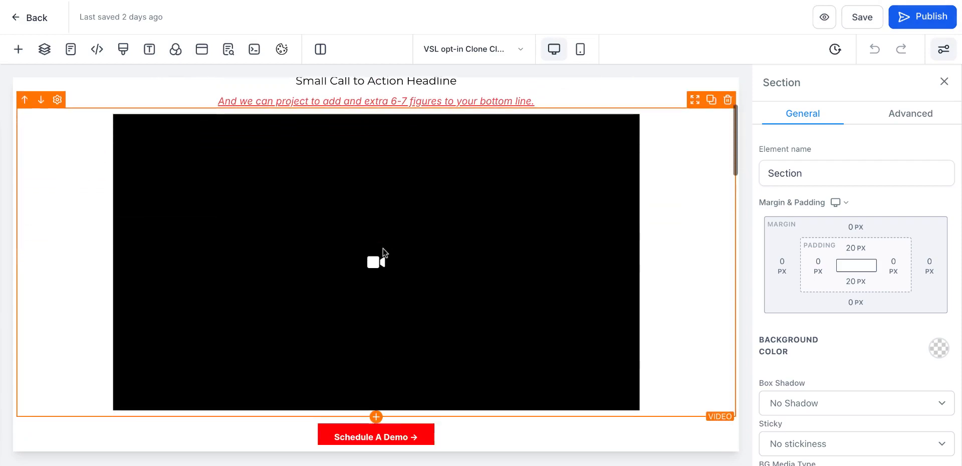
scroll(376, 261, down, 15)
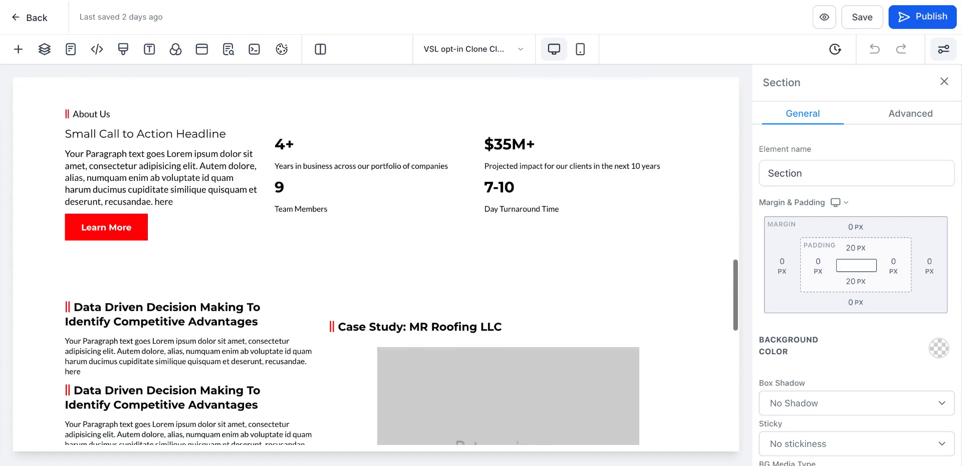
scroll(376, 260, up, 20)
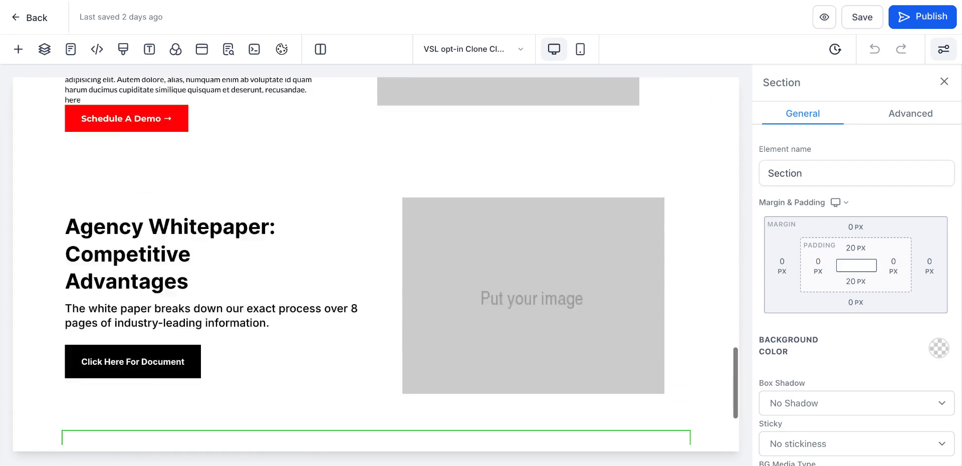
scroll(376, 261, down, 7)
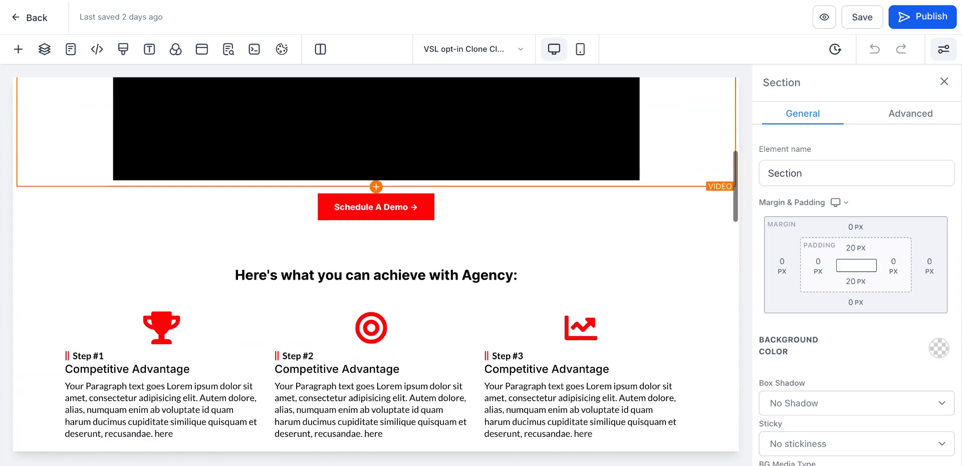
Step: Inspect the settings of the Schedule A Demo button and the video element below the headline
click(404, 209)
scroll(416, 186, up, 5)
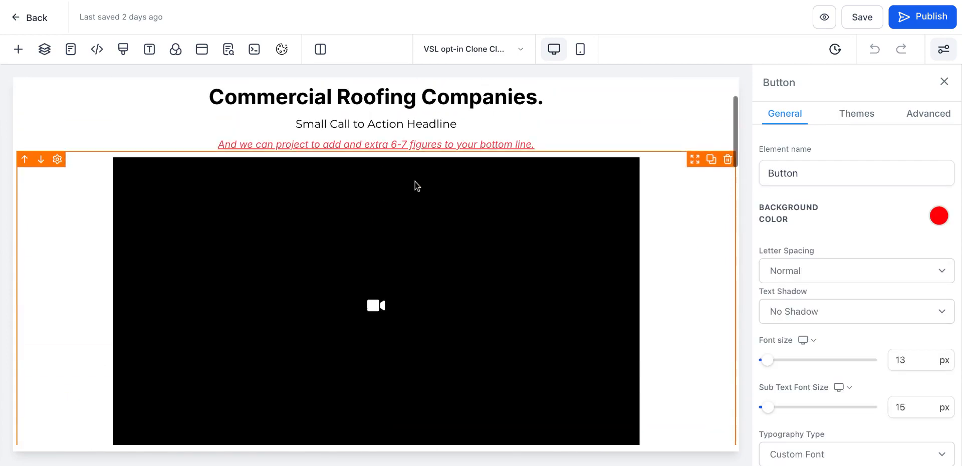
click(449, 220)
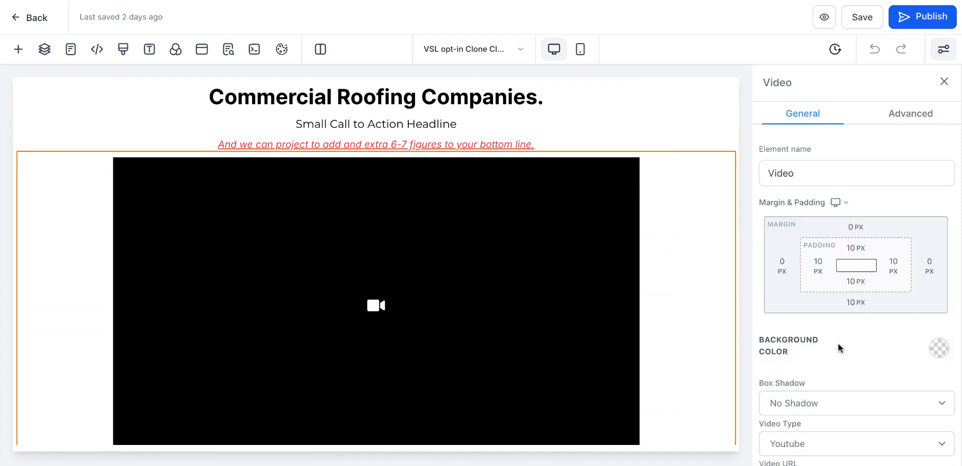
scroll(837, 342, down, 3)
click(823, 324)
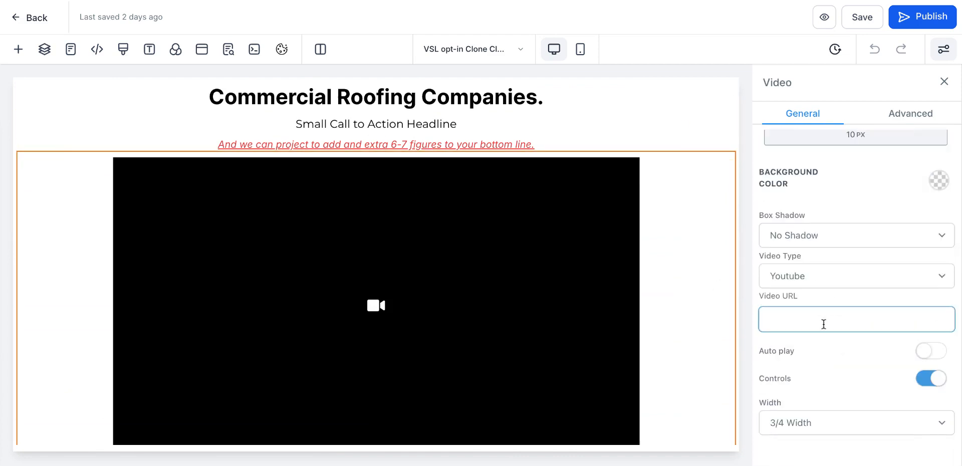
click(827, 290)
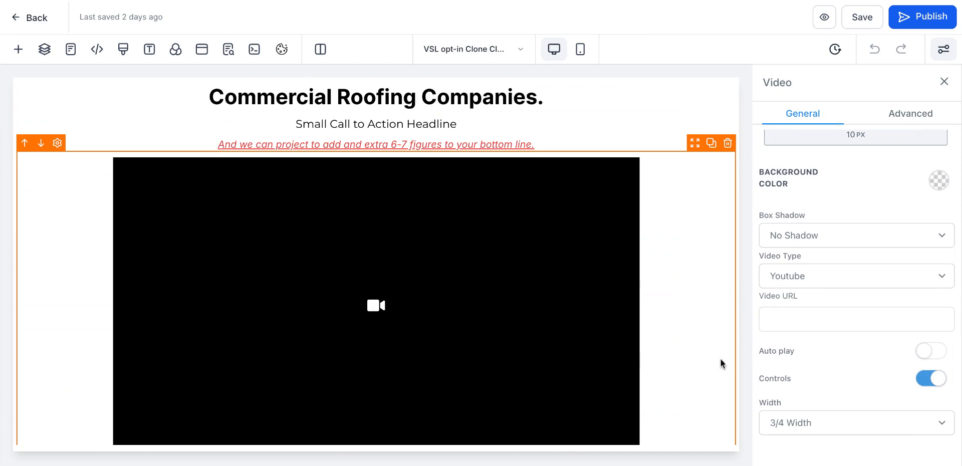
scroll(484, 359, down, 7)
click(407, 122)
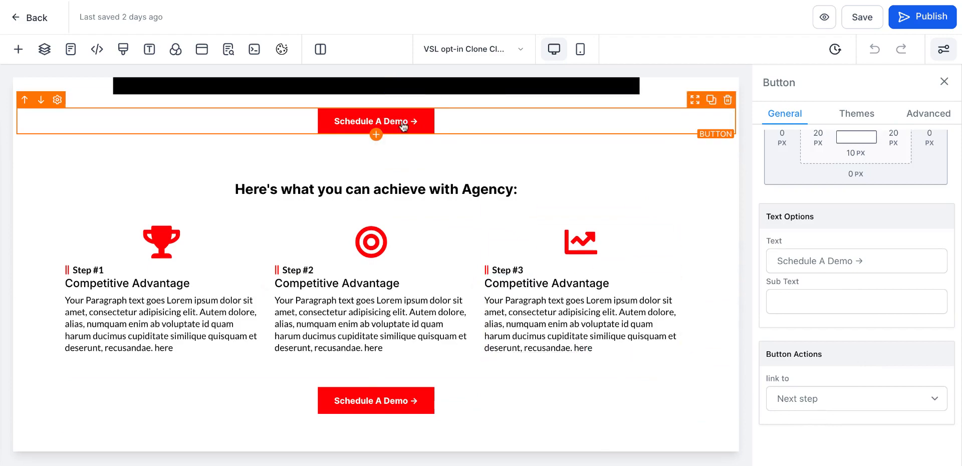
Step: Scroll through the lower sections and inspect the whitepaper image's settings
scroll(371, 240, down, 2)
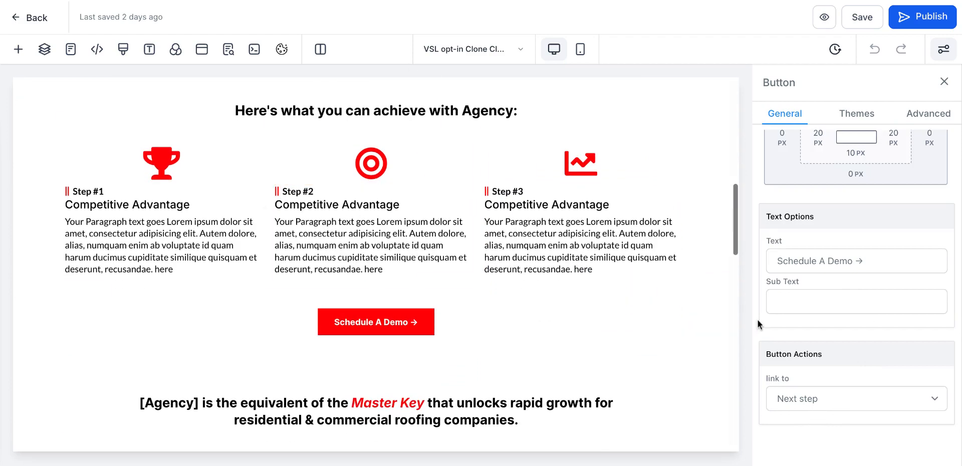
scroll(353, 344, down, 14)
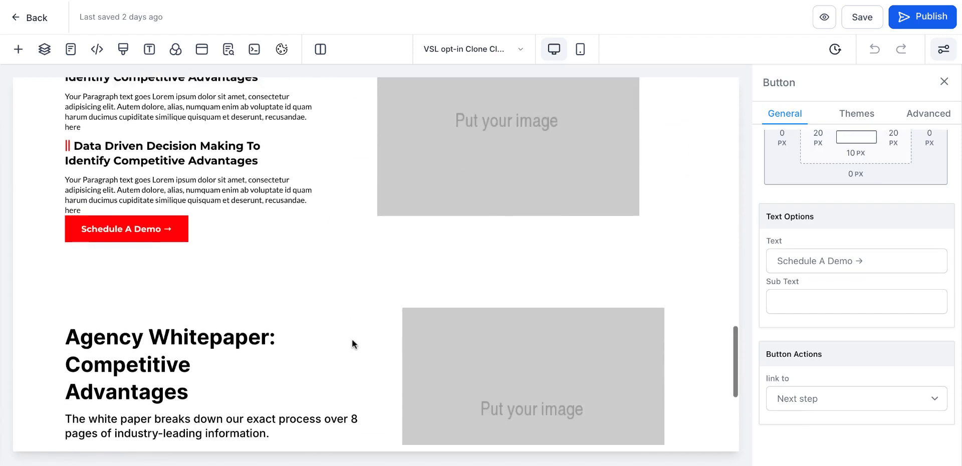
scroll(352, 340, down, 4)
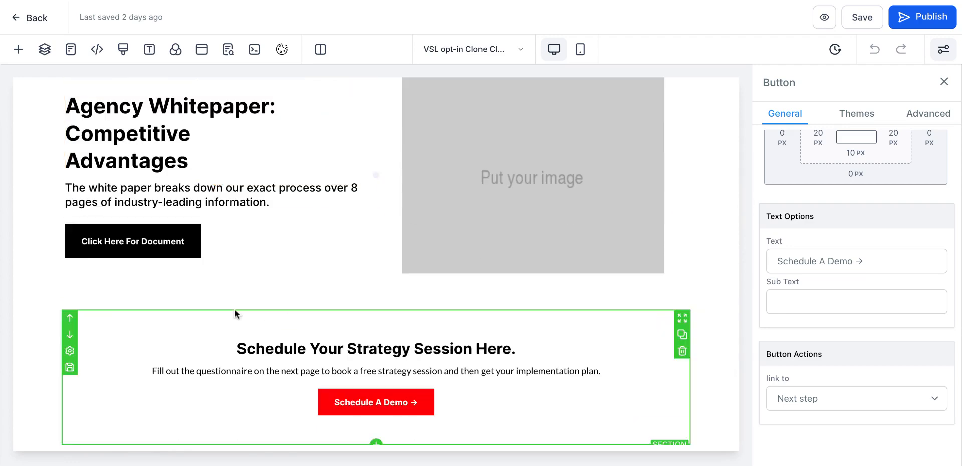
scroll(289, 265, up, 4)
click(458, 329)
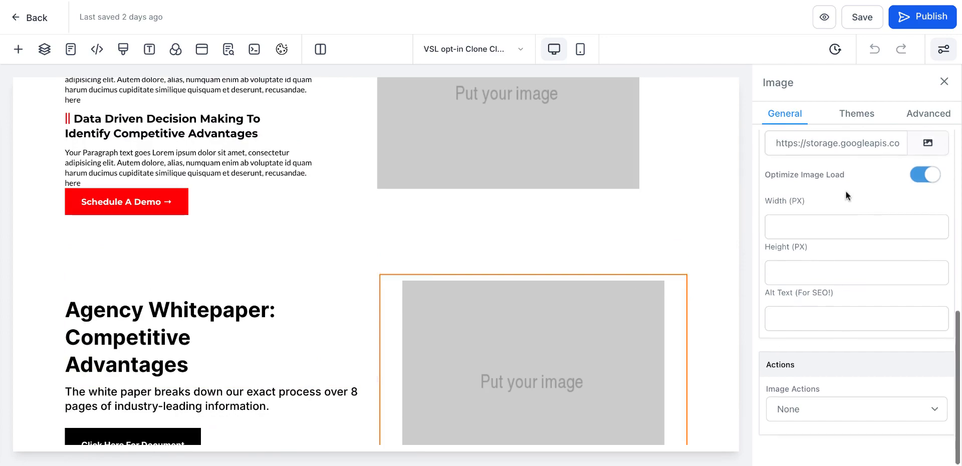
scroll(846, 191, up, 2)
click(939, 216)
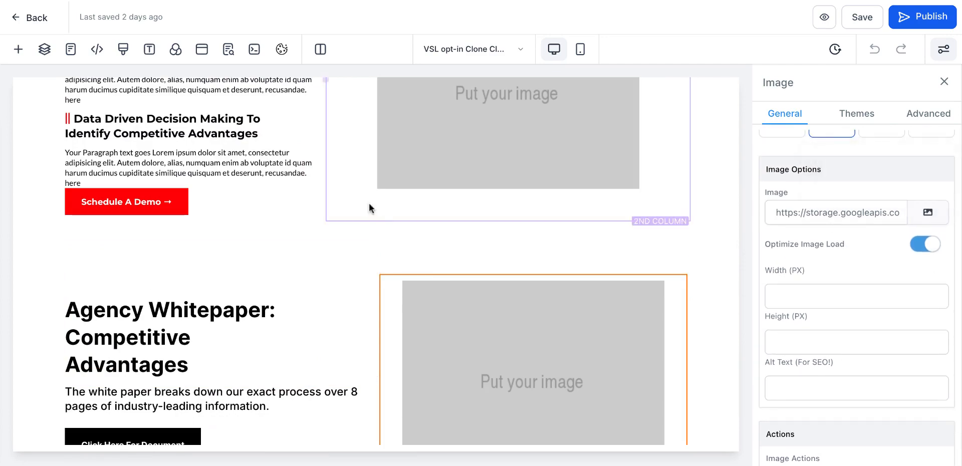
scroll(369, 203, down, 5)
scroll(369, 203, up, 10)
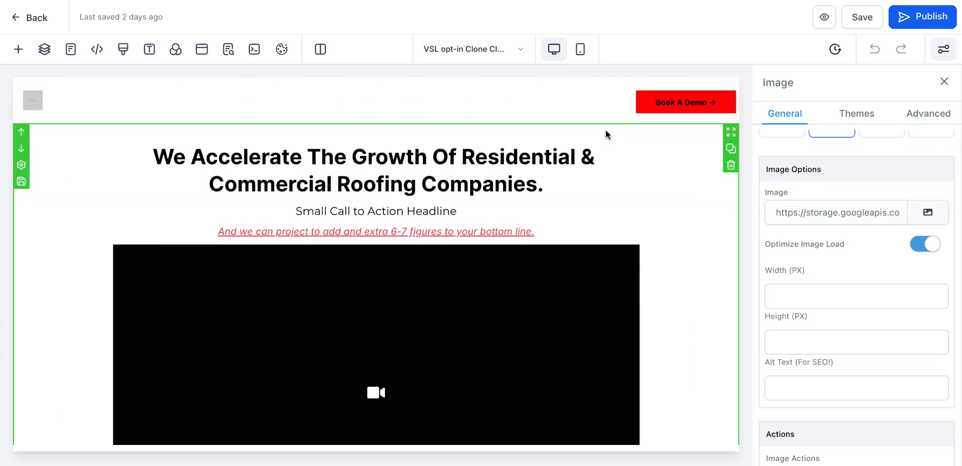
scroll(401, 193, down, 1)
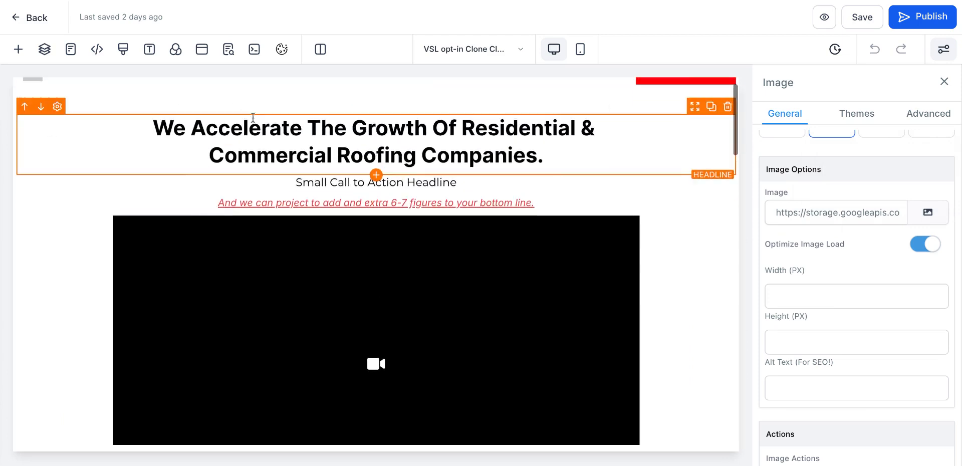
Step: Leave the editor and open the Schedule a Call page for editing
click(21, 24)
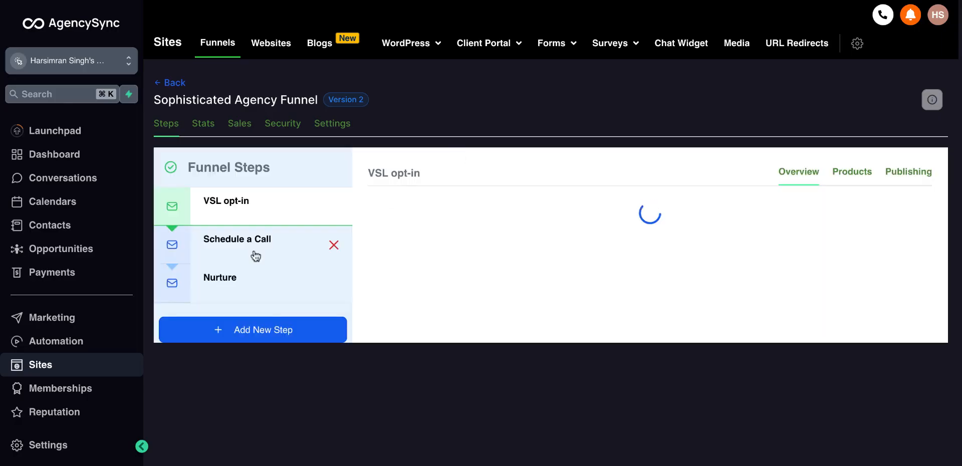
click(254, 252)
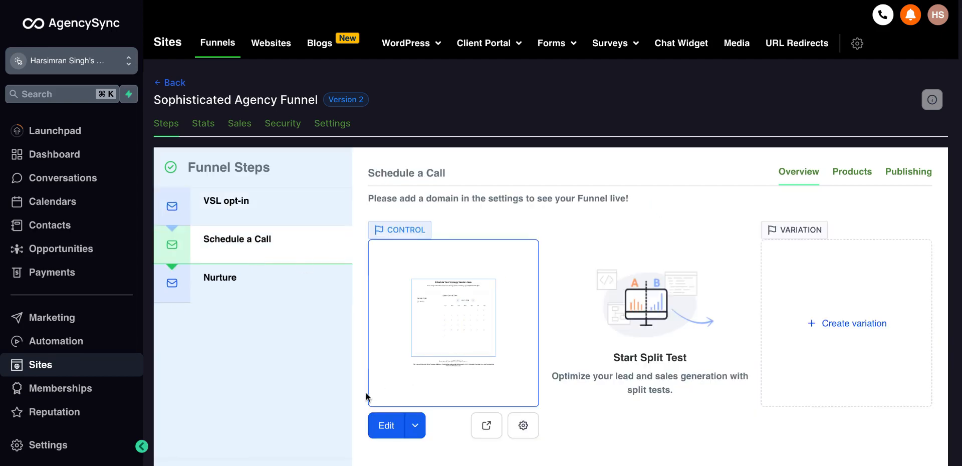
click(380, 422)
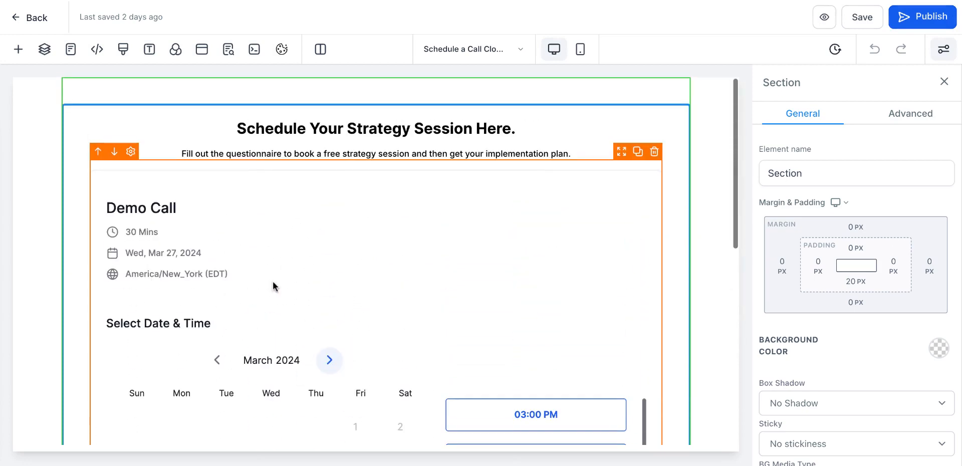
Step: Examine the Schedule a Call page's booking calendar and its calendar settings
scroll(380, 276, down, 6)
scroll(380, 277, up, 5)
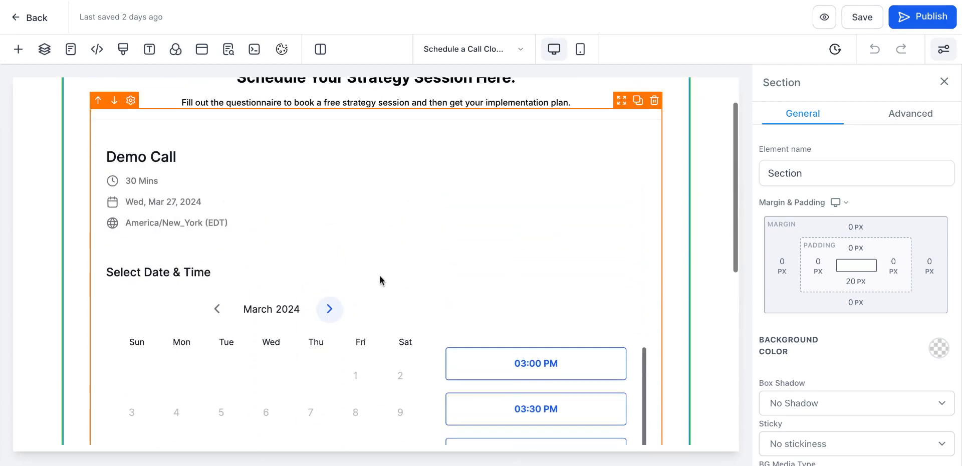
scroll(380, 280, down, 5)
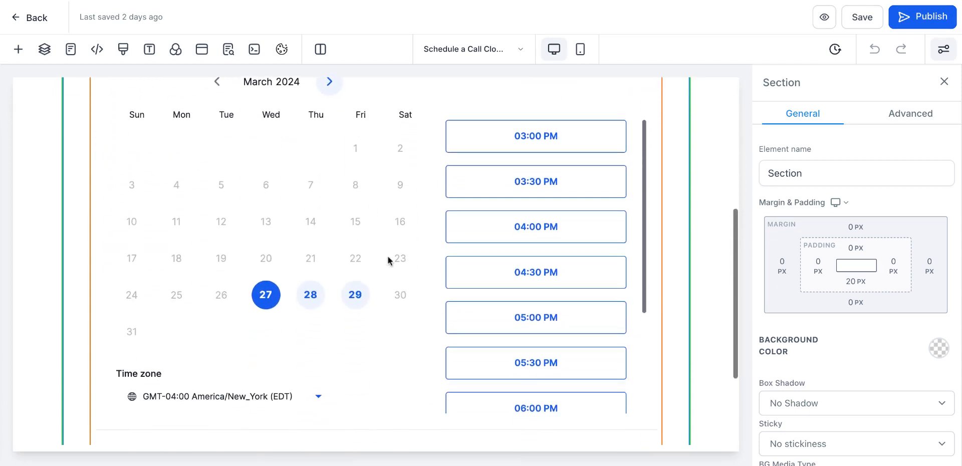
scroll(388, 260, up, 4)
scroll(393, 283, down, 2)
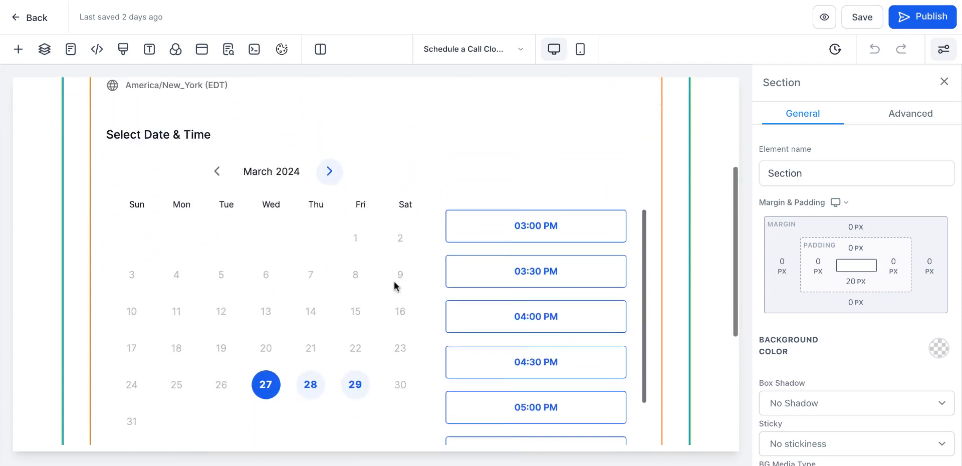
scroll(396, 286, down, 2)
click(502, 233)
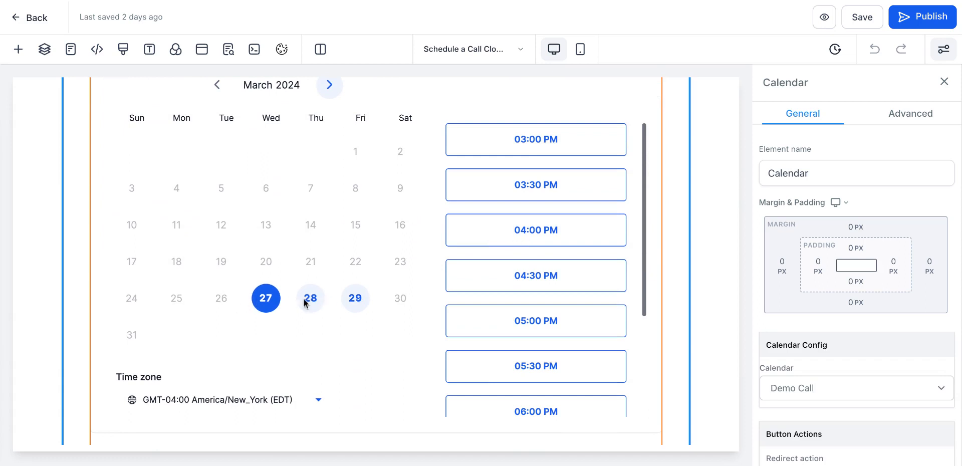
scroll(280, 316, down, 3)
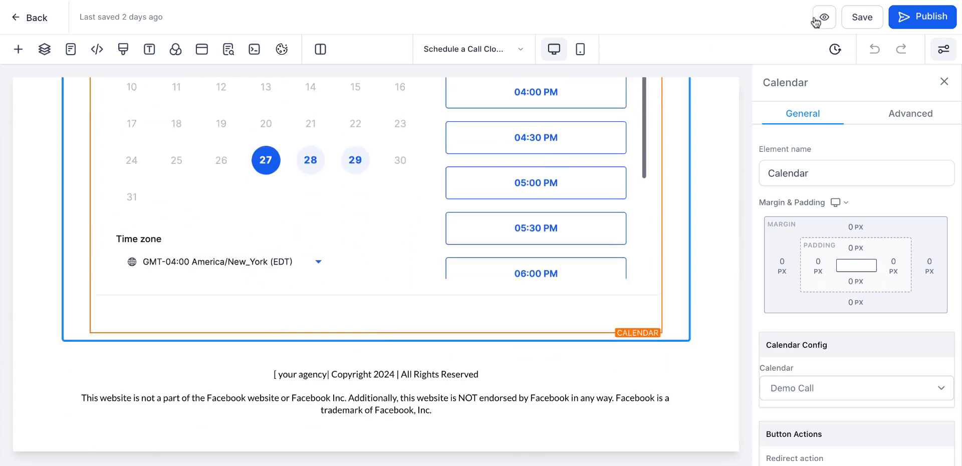
scroll(480, 259, up, 8)
scroll(481, 258, down, 8)
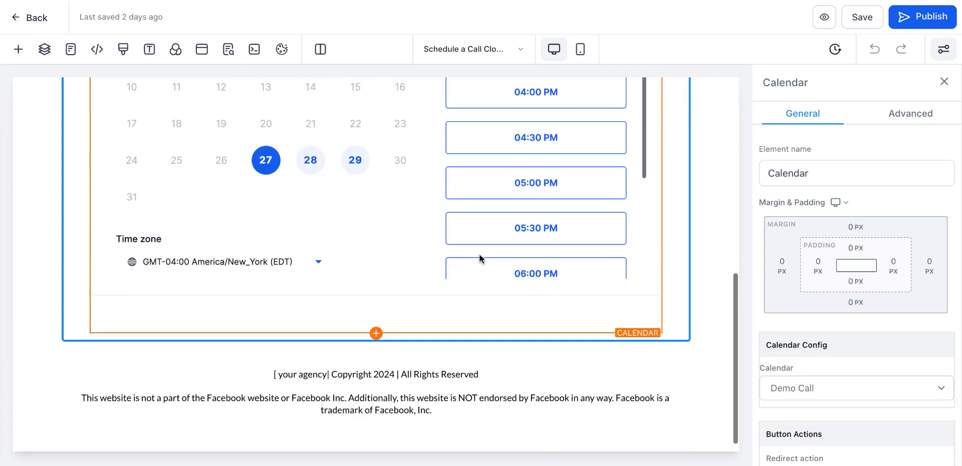
Step: Highlight the [ your agency] placeholder in the footer copyright line, then reselect the calendar
drag(329, 375, 268, 376)
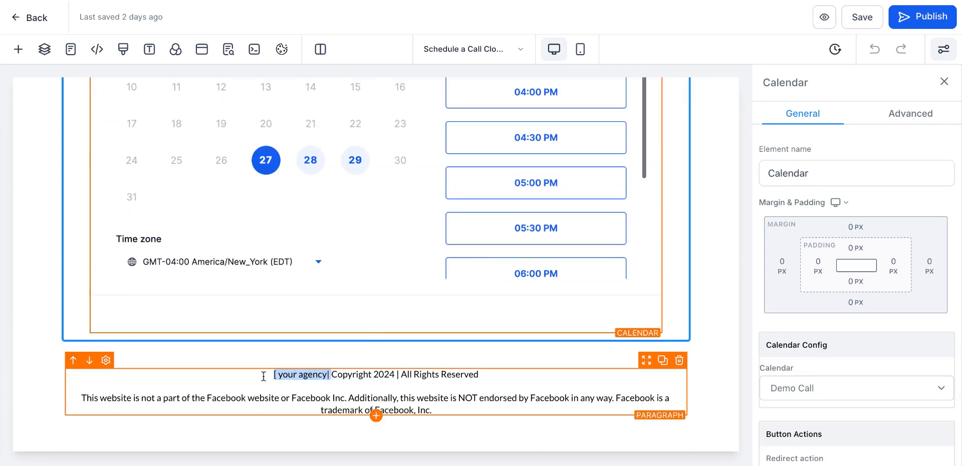
click(325, 377)
drag(331, 377, 265, 377)
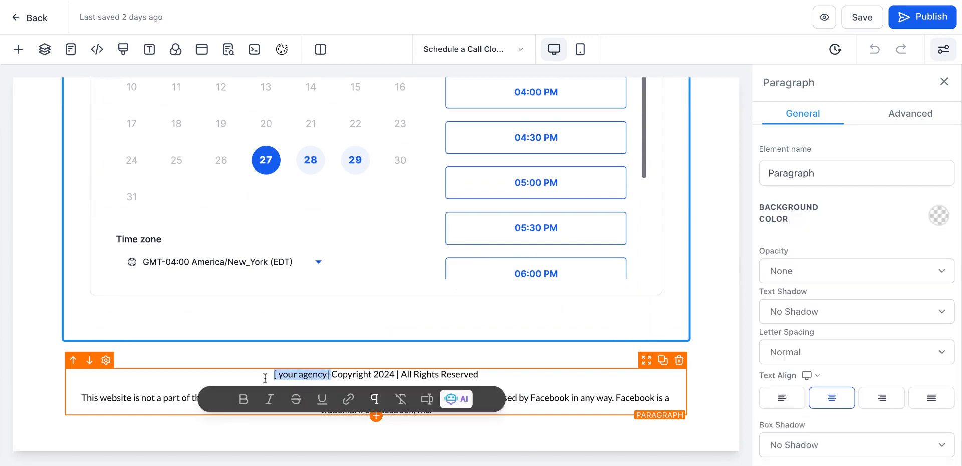
click(392, 282)
scroll(401, 273, up, 8)
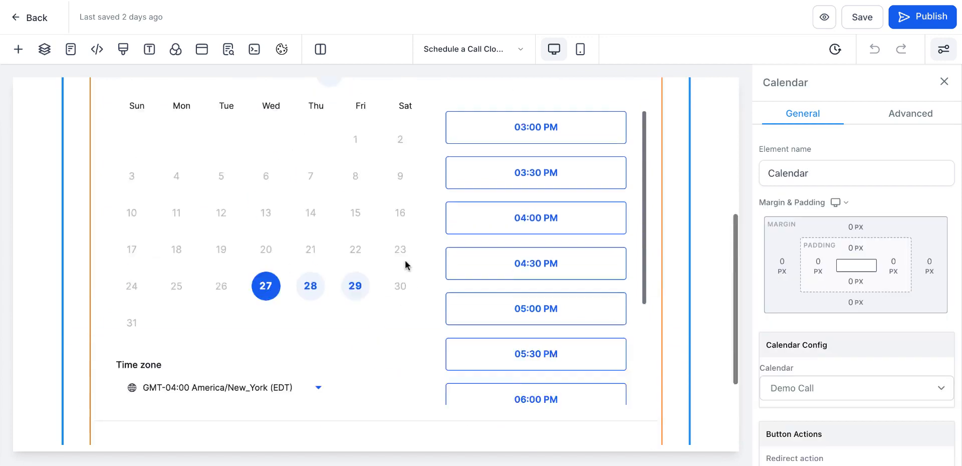
scroll(809, 228, down, 3)
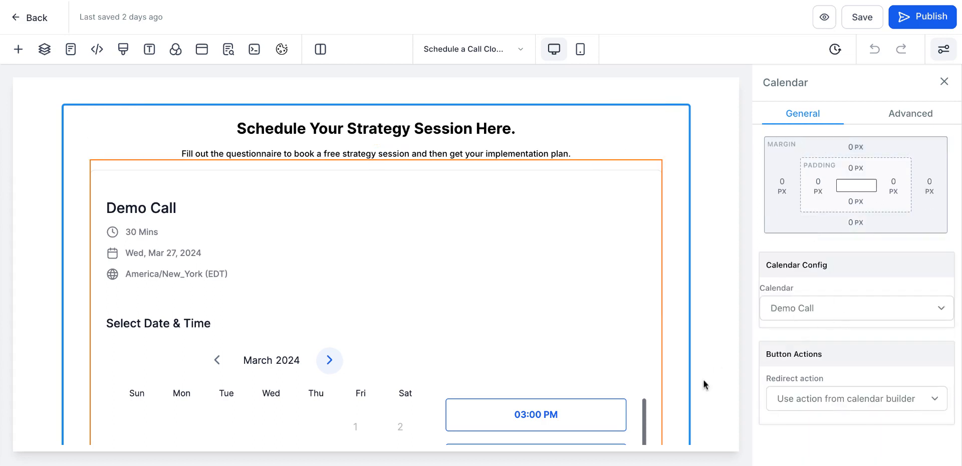
Step: Leave the page editor and return to the funnel's step overview
click(783, 309)
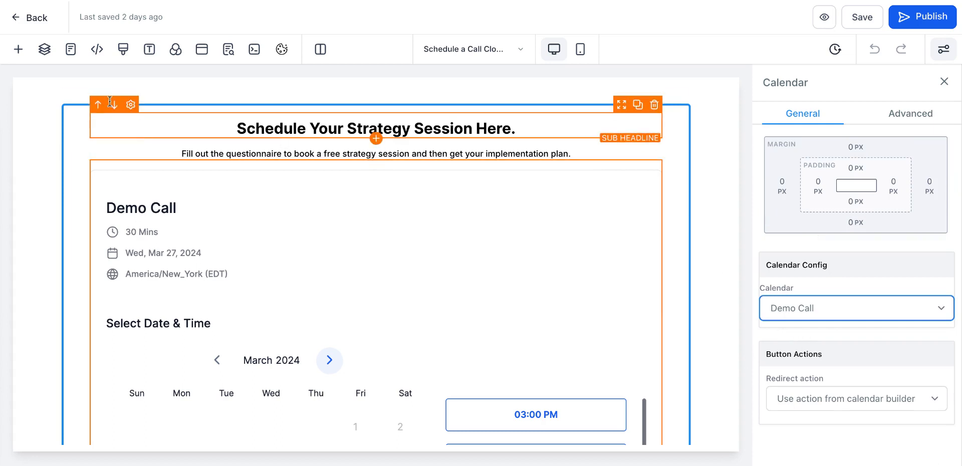
click(30, 19)
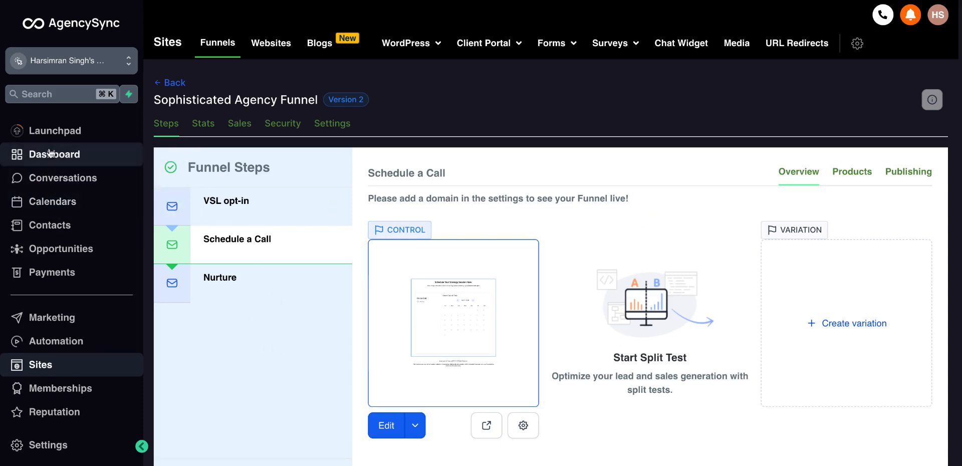
Step: Open the calendar settings to review the existing calendars and the scheduling types for a new calendar, then go back
click(71, 194)
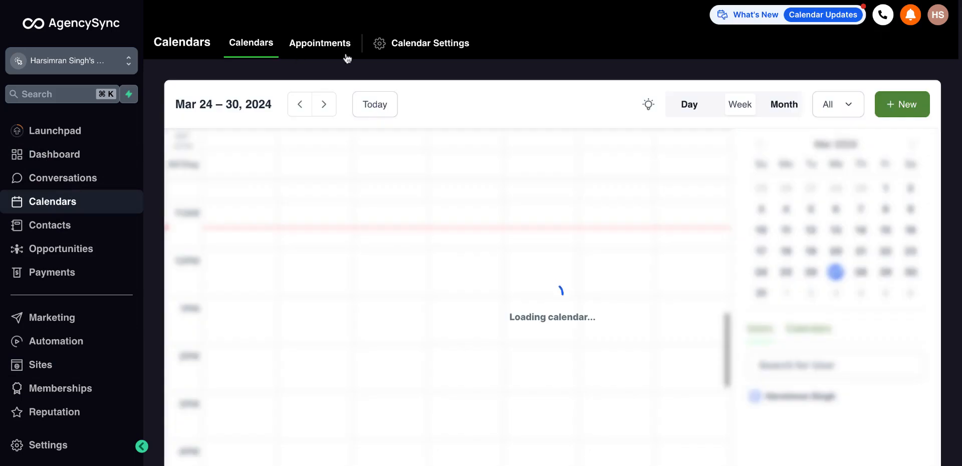
click(416, 45)
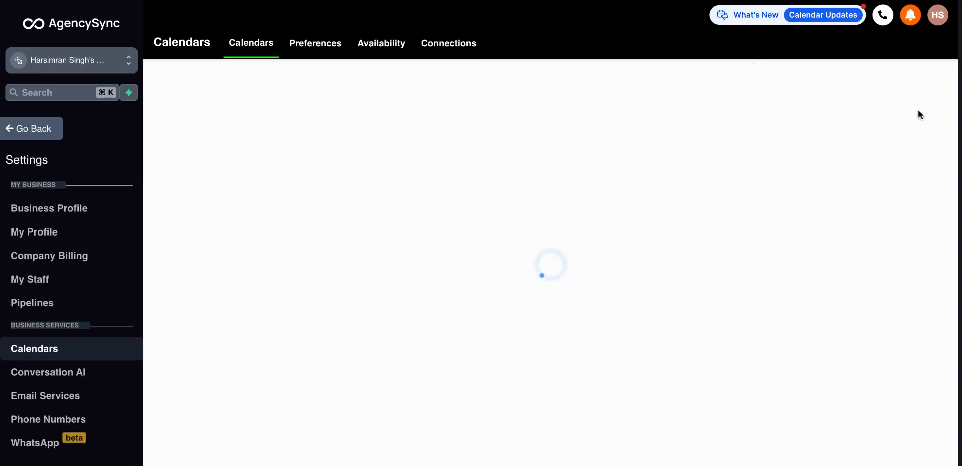
click(879, 106)
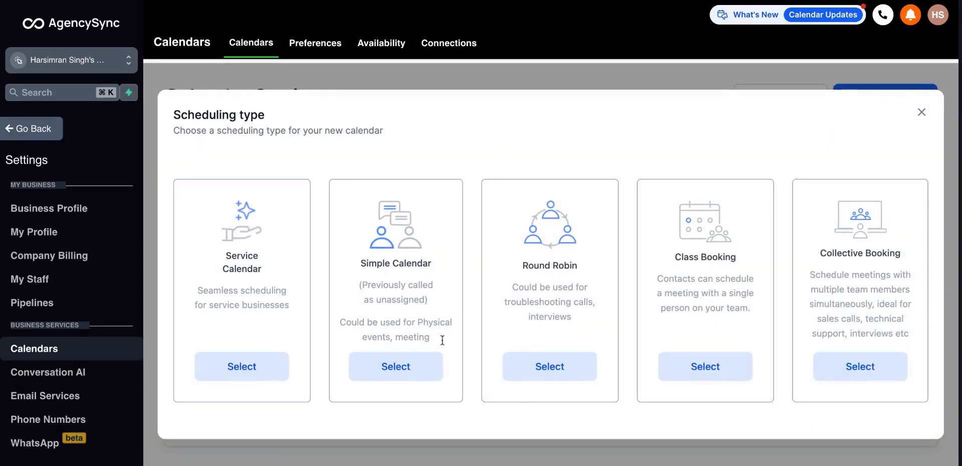
click(924, 116)
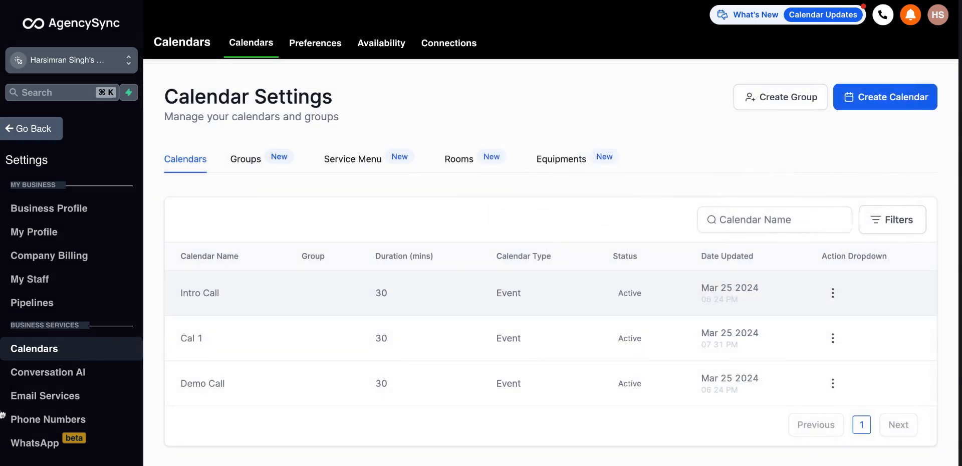
click(20, 129)
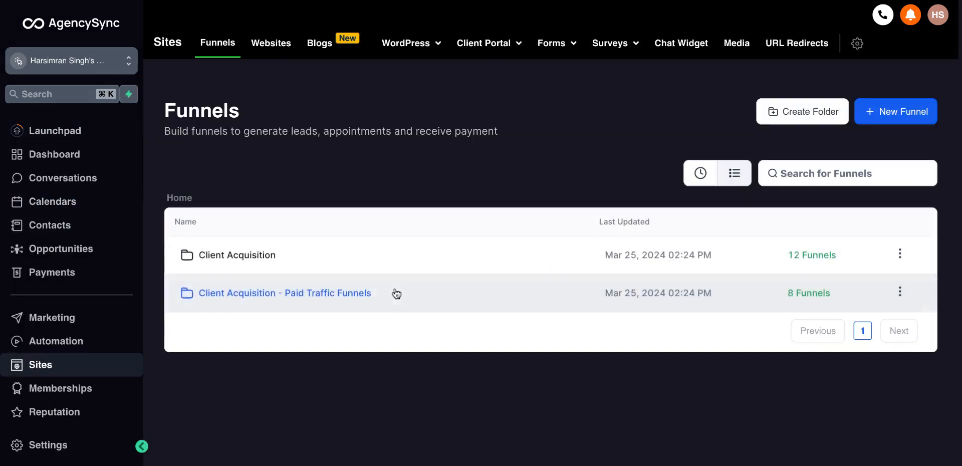
Step: Reopen the Sophisticated Agency Funnel in the Client Acquisition folder and edit its Schedule a Call page
click(262, 257)
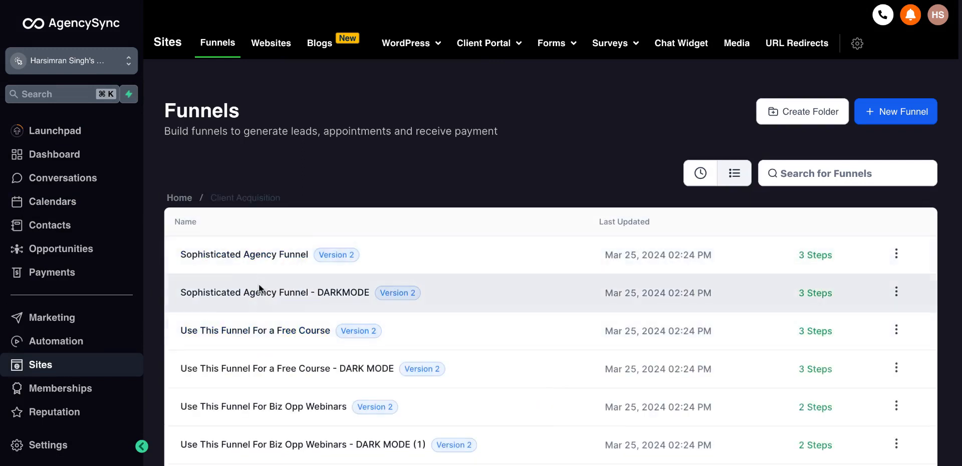
click(258, 261)
click(241, 261)
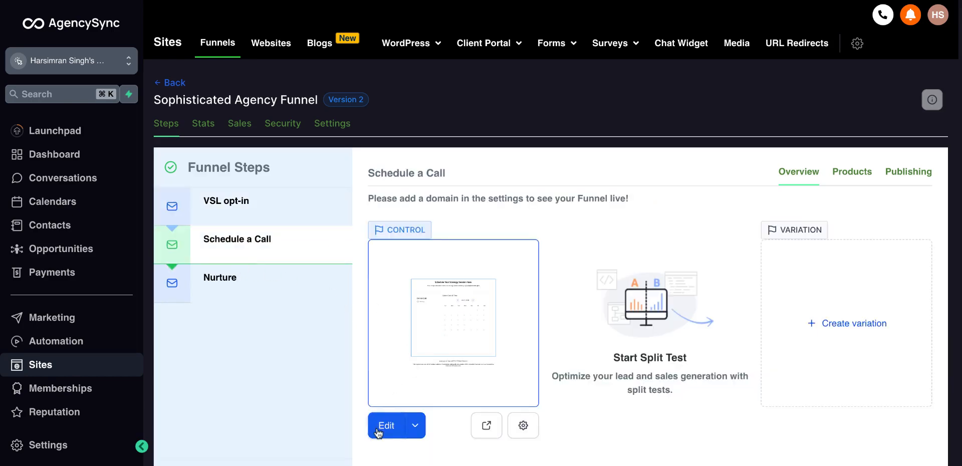
click(386, 425)
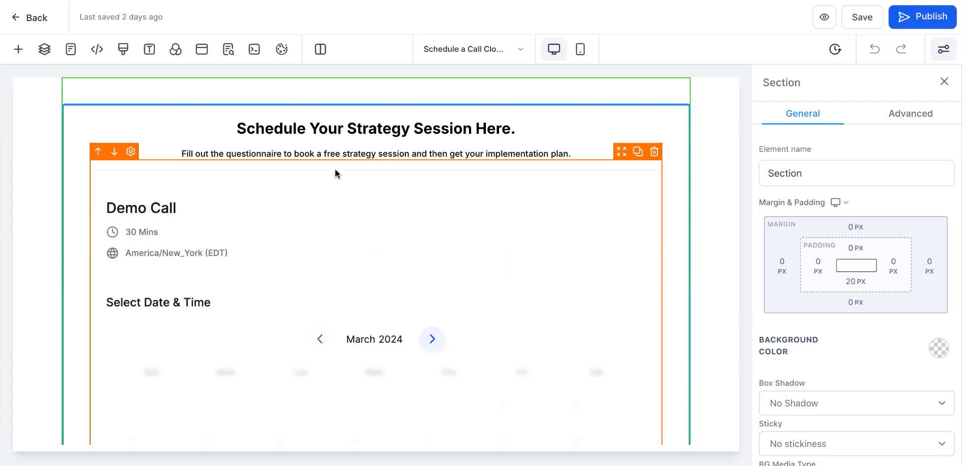
Step: Select the booking calendar element and switch its calendar to Cal 1
click(365, 299)
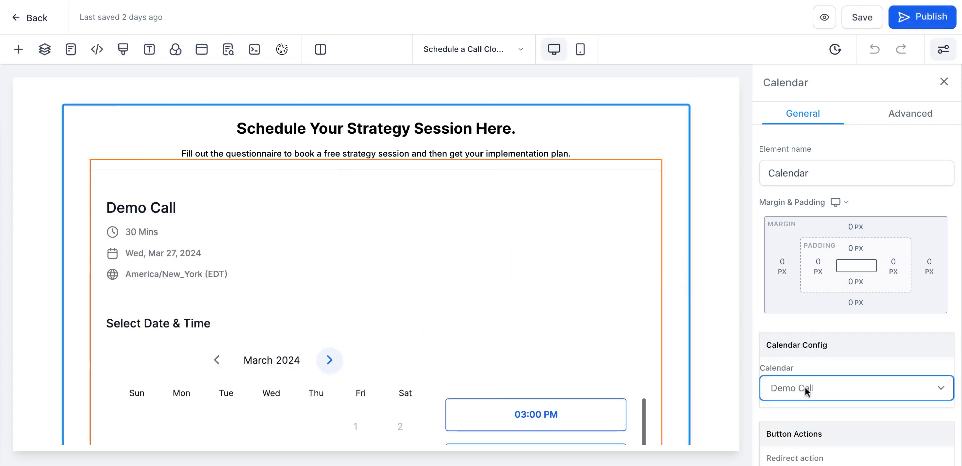
click(800, 372)
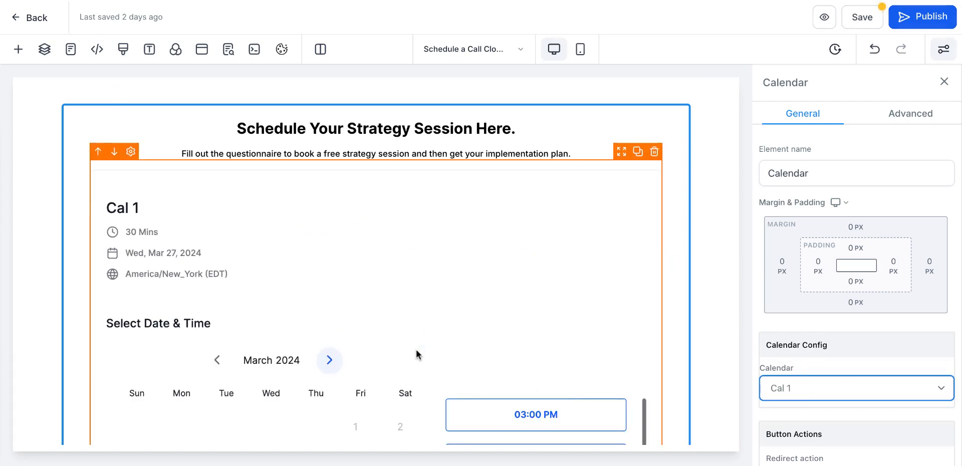
Step: Switch the booking calendar element's calendar back to Demo Call
scroll(418, 350, down, 6)
scroll(417, 350, up, 6)
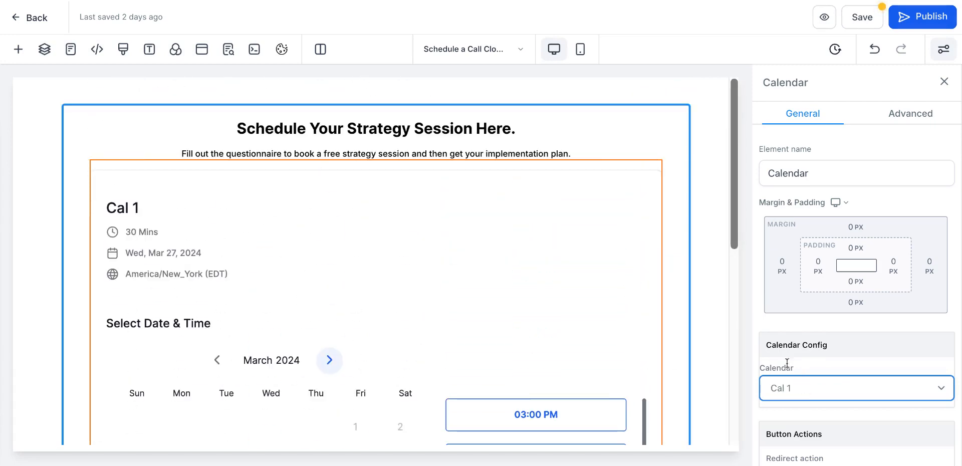
click(801, 378)
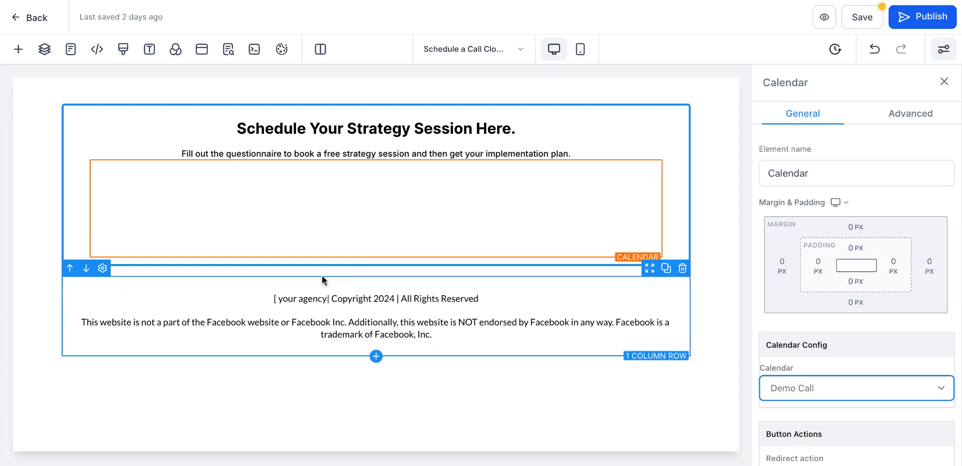